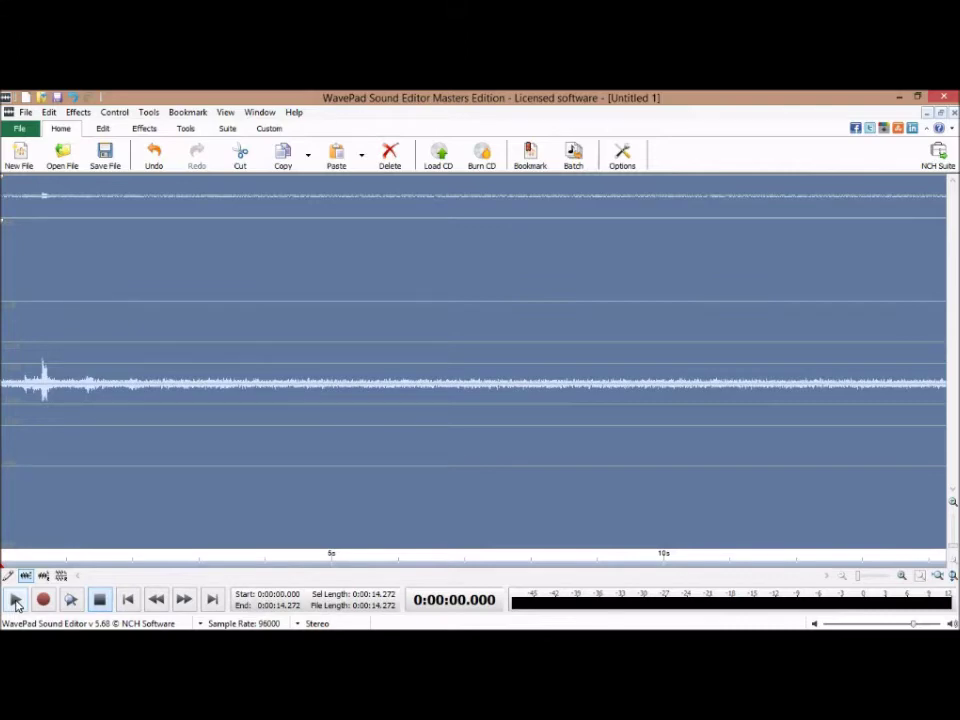
# Play the original recording, then amplify all of it using the 800 preset with the gain at 400%
pyautogui.click(15, 600)
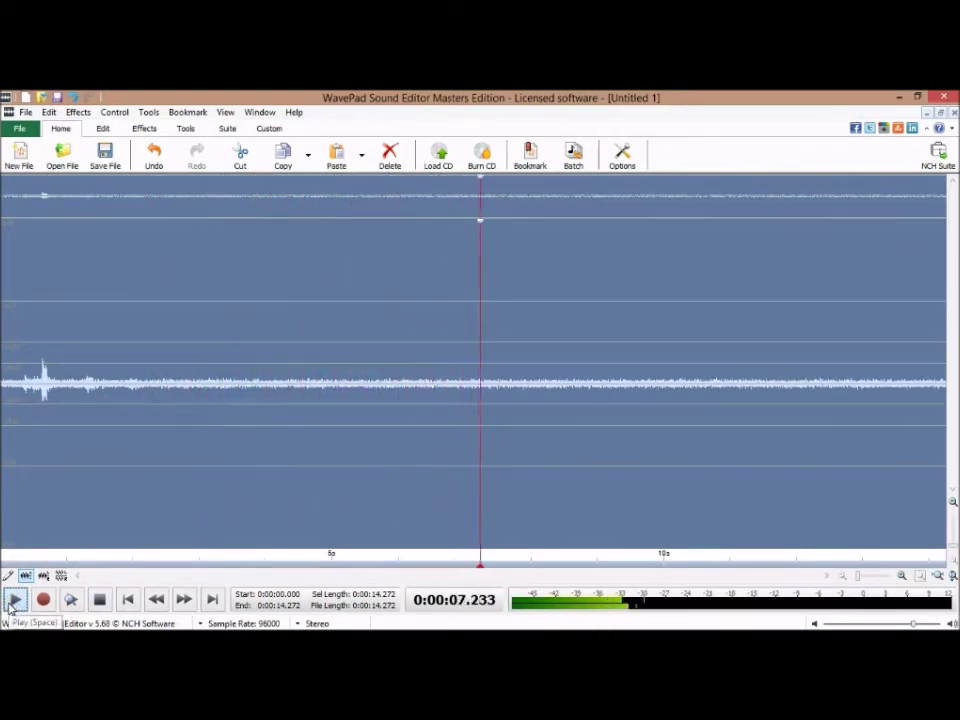
pyautogui.click(100, 599)
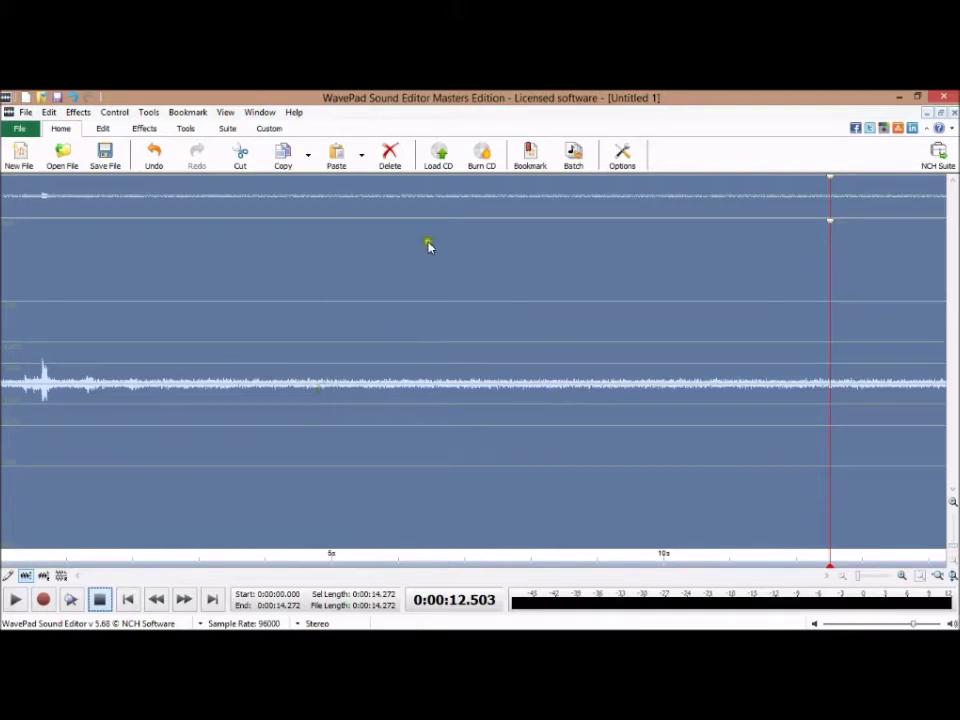
pyautogui.click(144, 130)
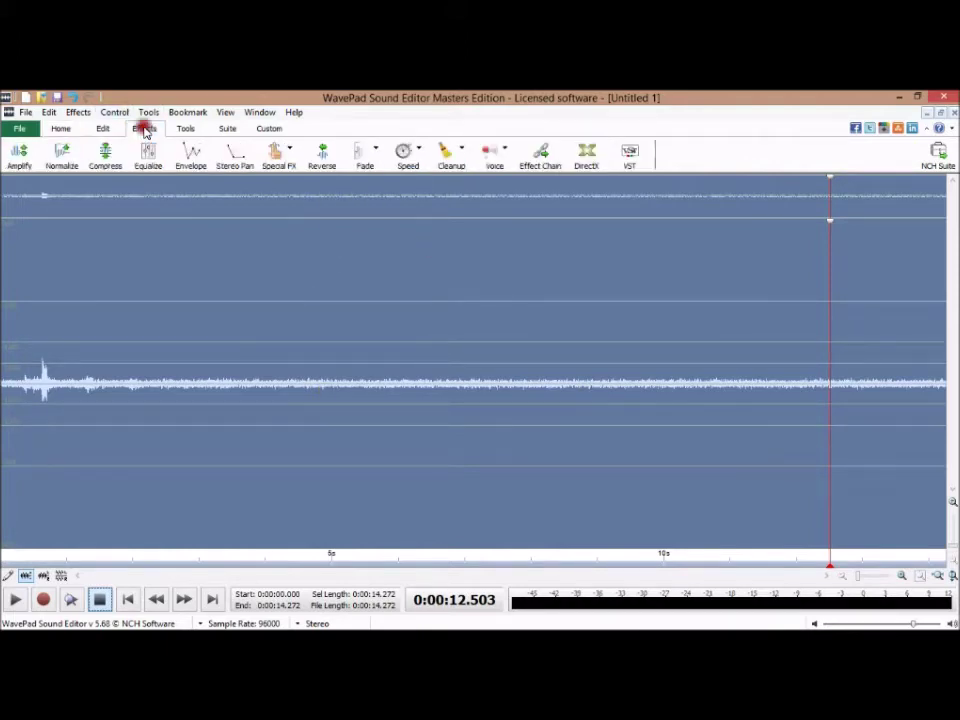
pyautogui.click(19, 160)
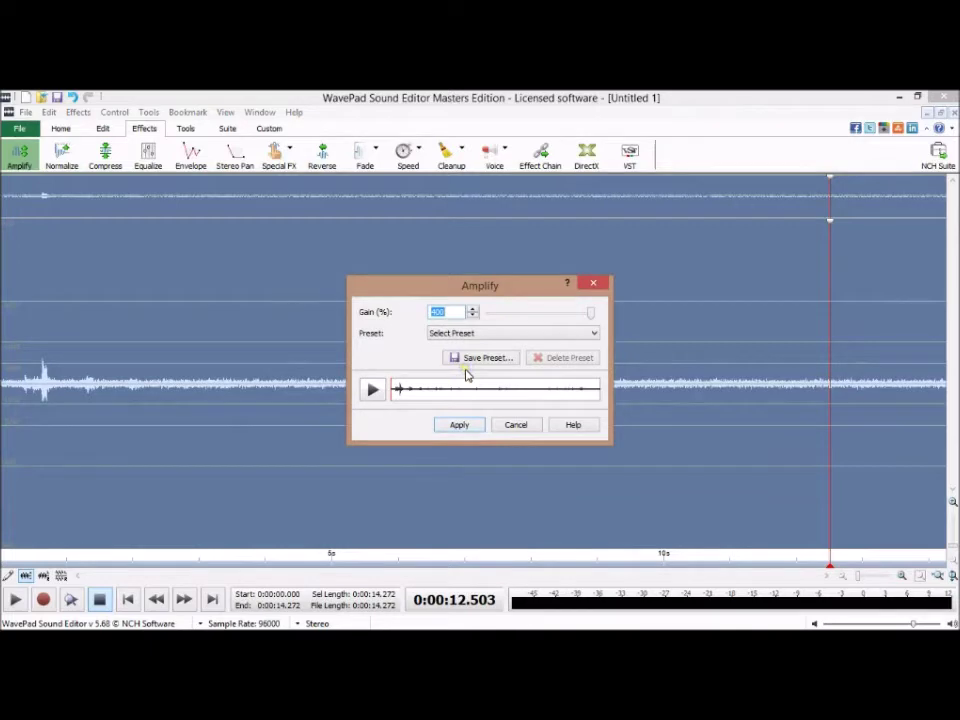
pyautogui.click(595, 333)
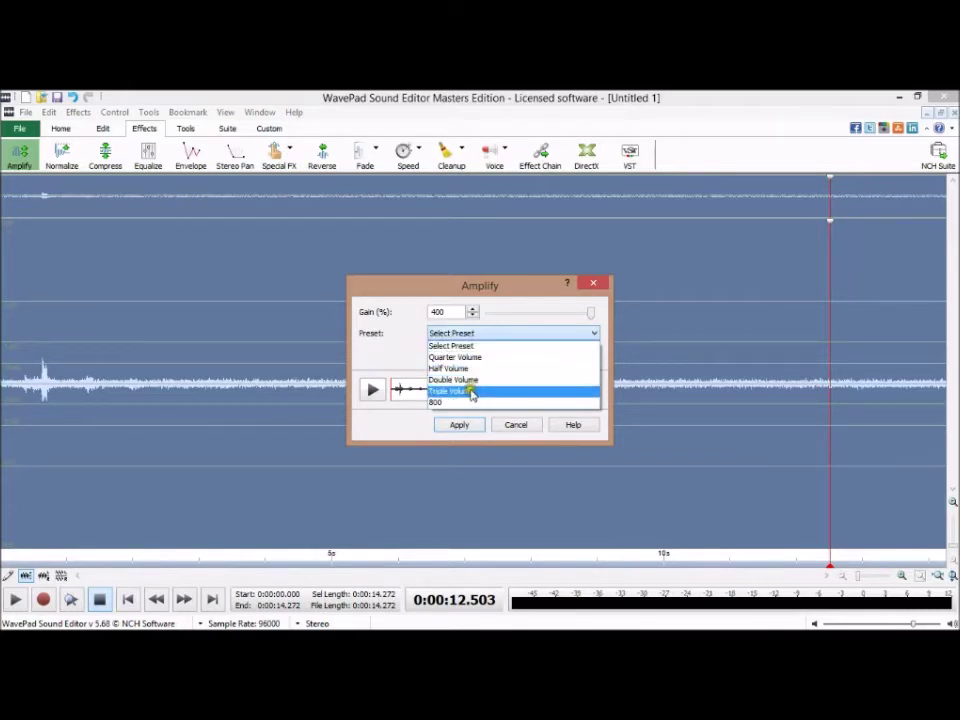
pyautogui.click(375, 362)
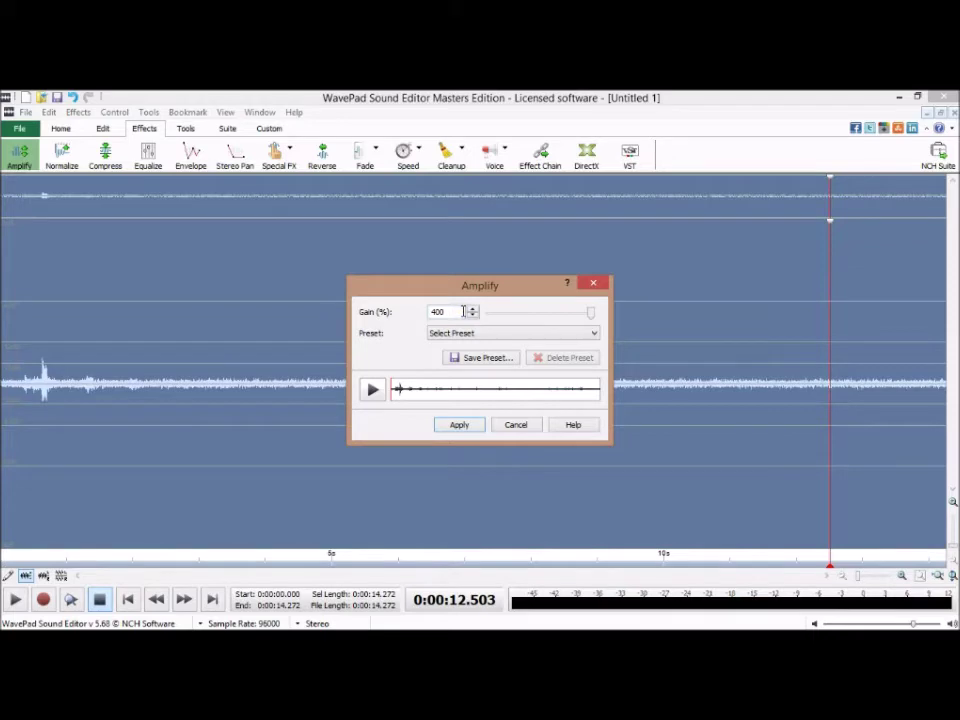
pyautogui.click(594, 334)
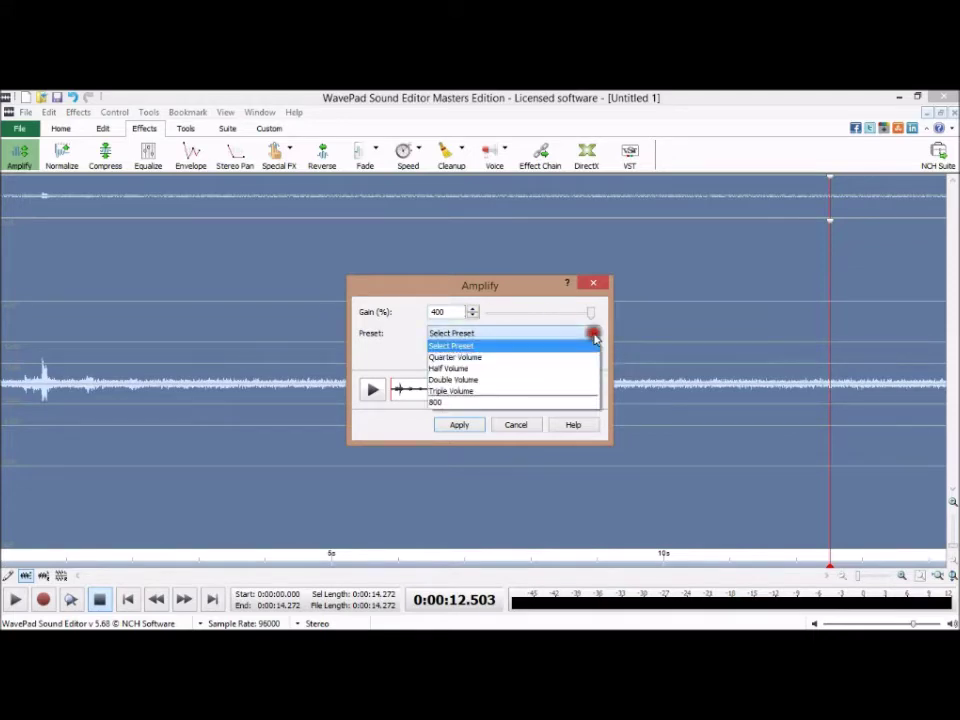
pyautogui.click(438, 404)
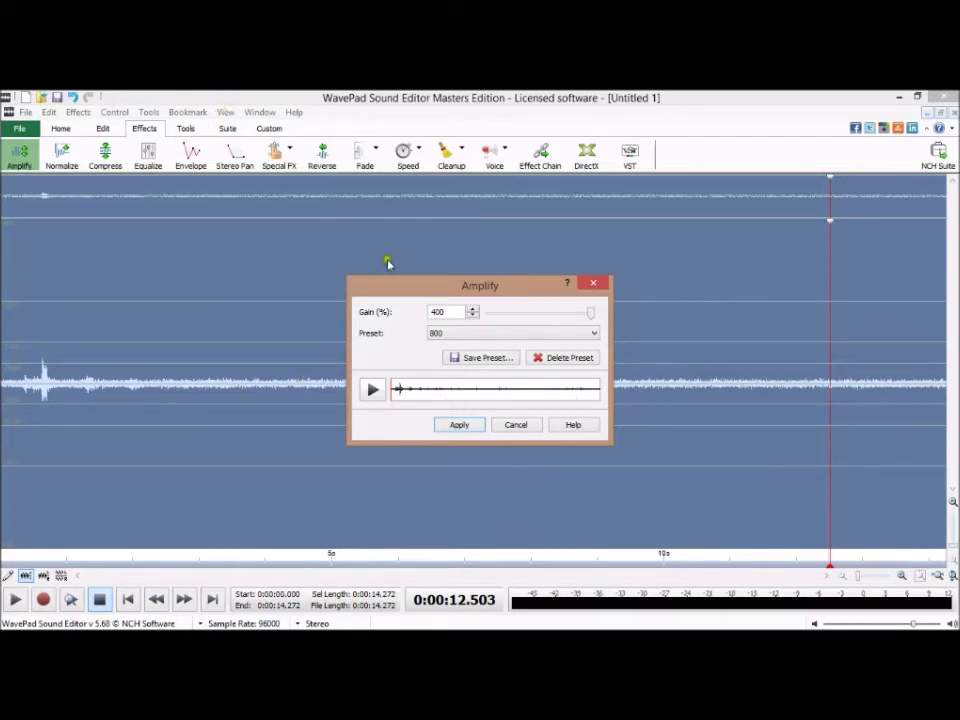
pyautogui.click(462, 427)
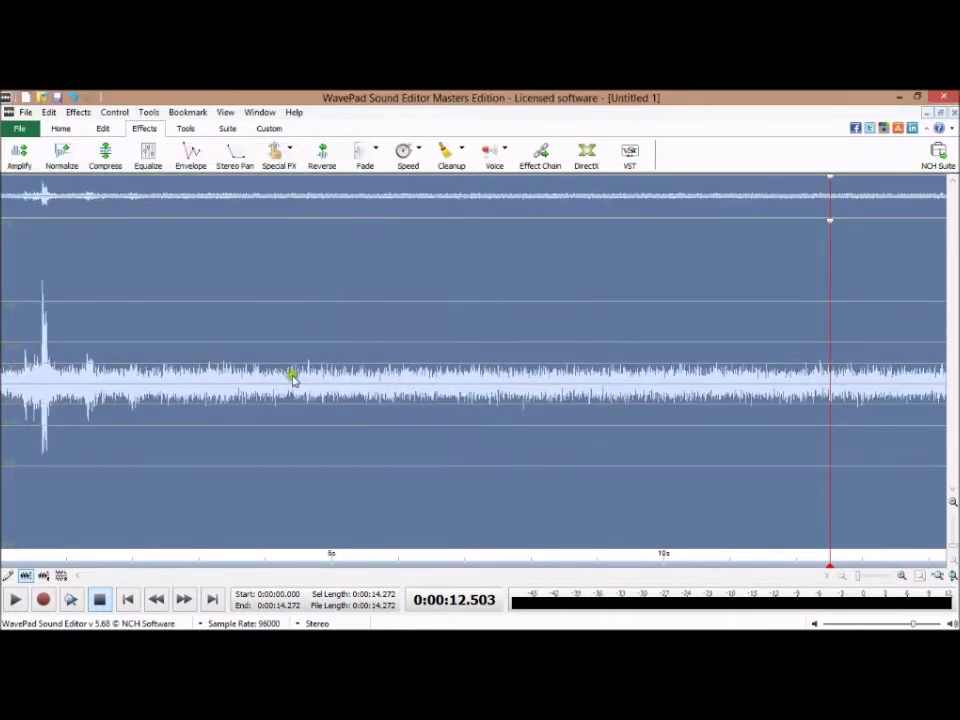
# Play back the amplified recording and review the available noise reduction options
pyautogui.click(16, 600)
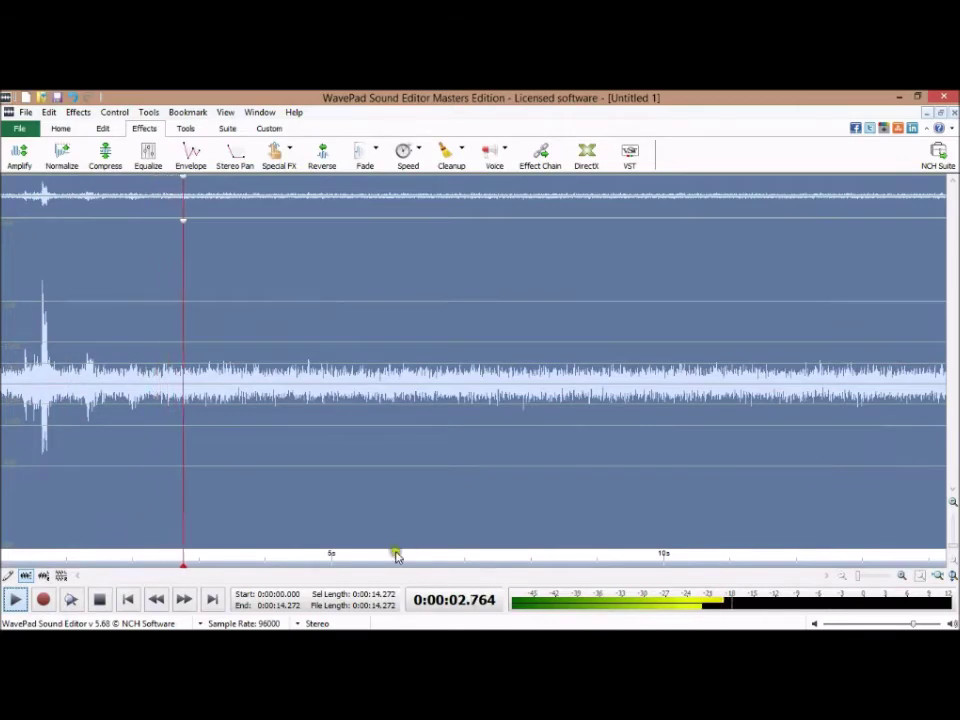
pyautogui.click(100, 600)
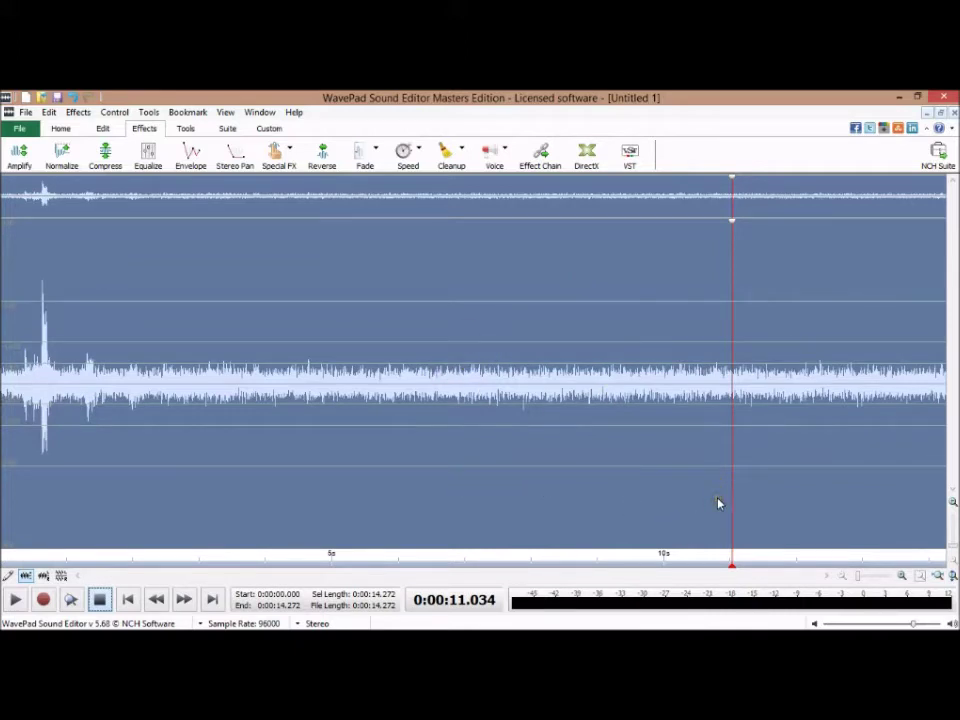
pyautogui.click(422, 310)
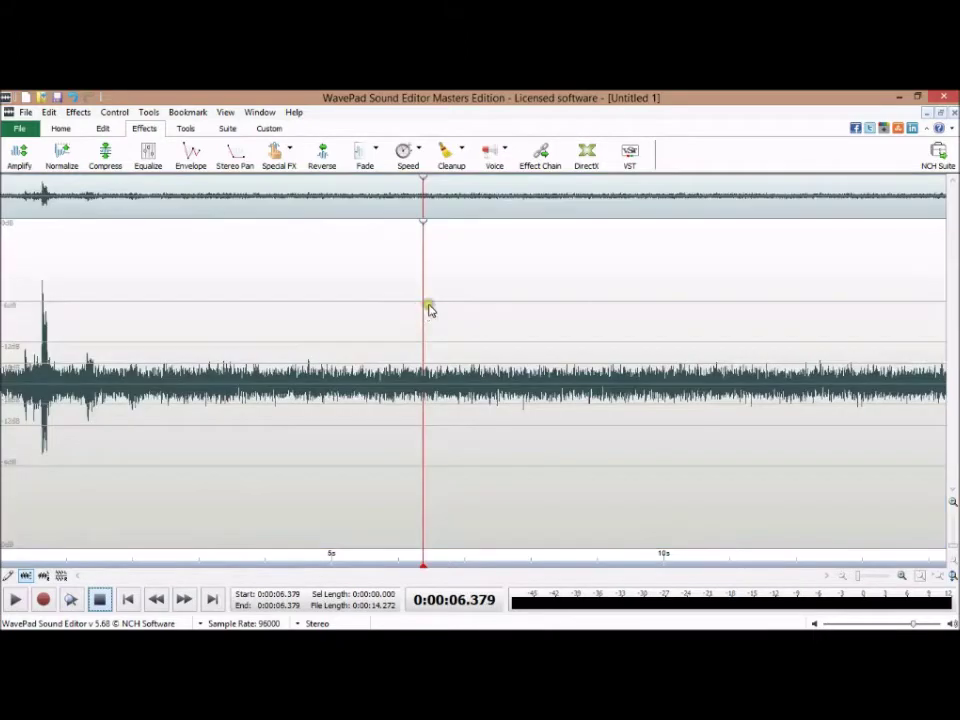
pyautogui.click(459, 161)
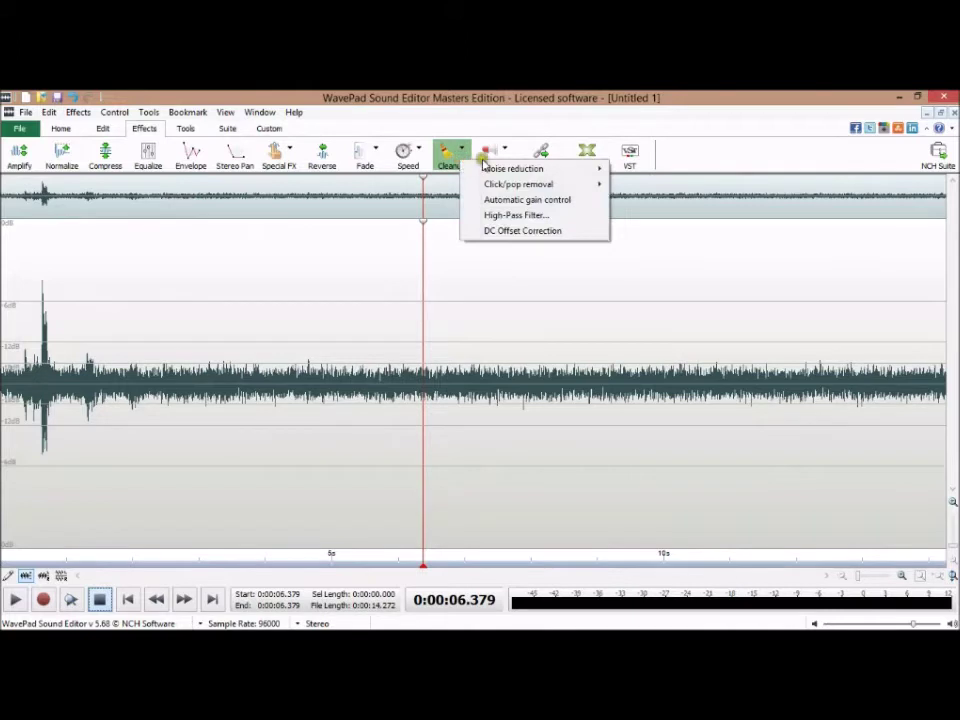
pyautogui.moveTo(499, 170)
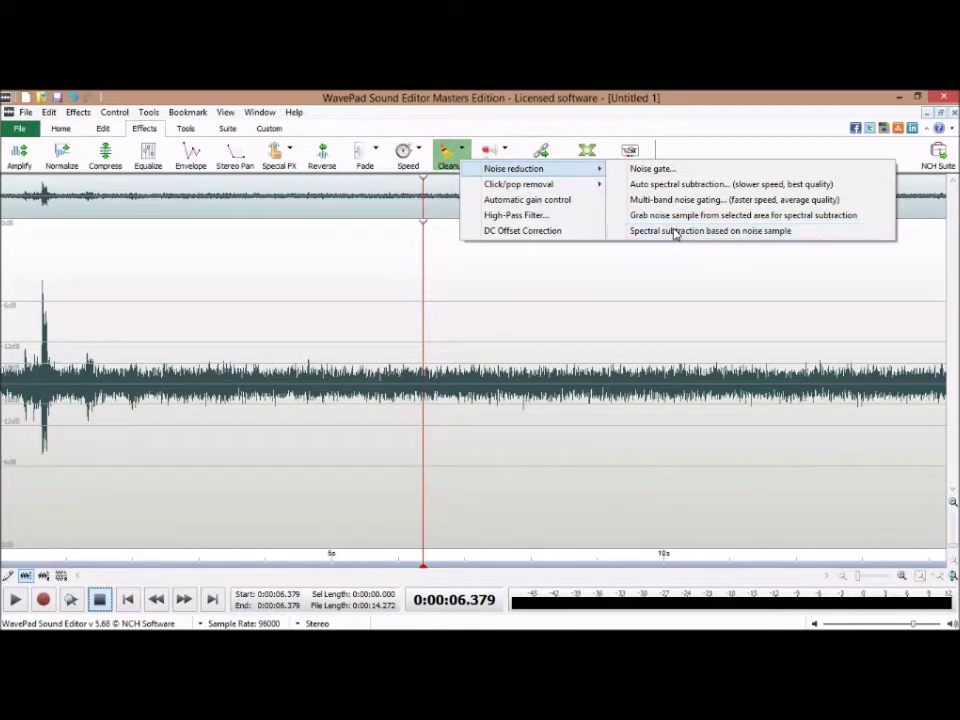
pyautogui.click(565, 316)
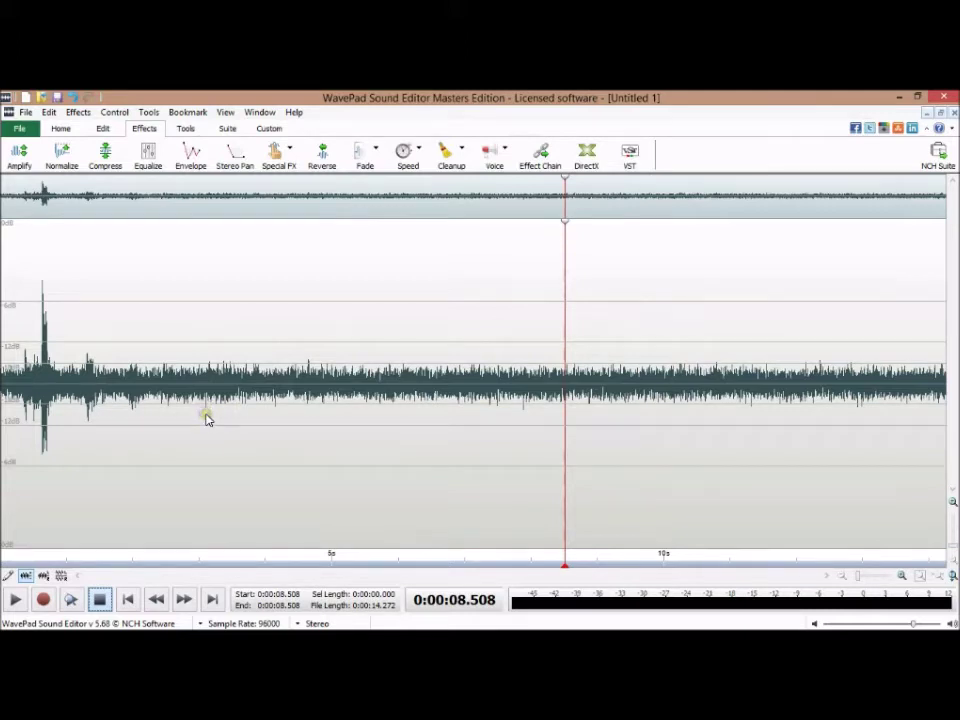
# Listen to the stretch from about 3.1 to 5.8 s, narrowing its start to about 4.0 s, and clear the selection
pyautogui.moveTo(207, 418); pyautogui.dragTo(388, 472)
pyautogui.click(16, 600)
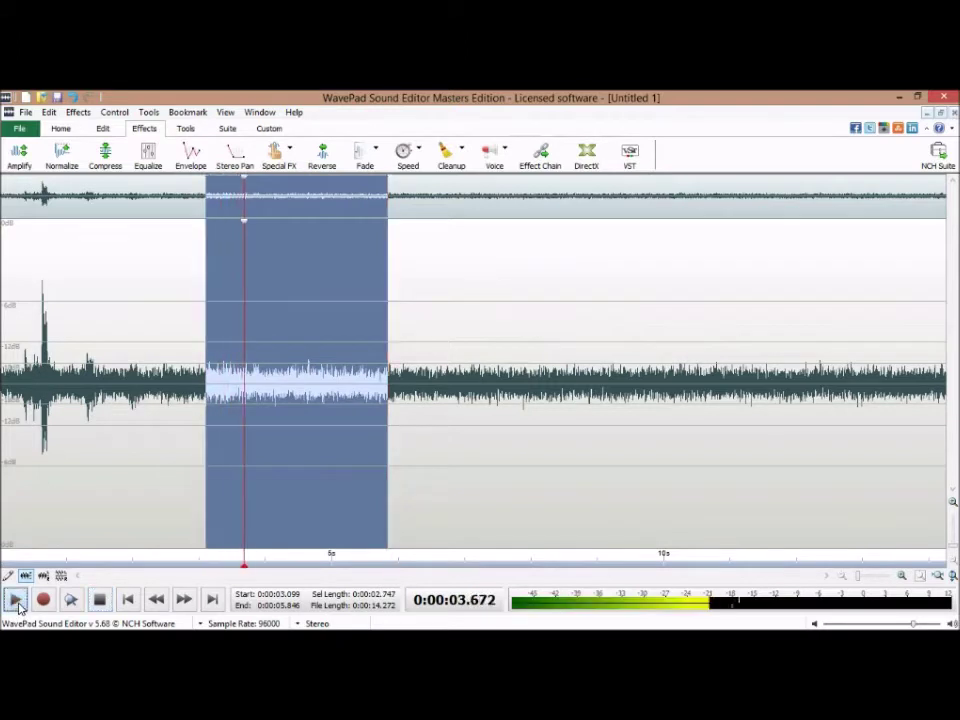
pyautogui.moveTo(204, 449); pyautogui.dragTo(265, 456)
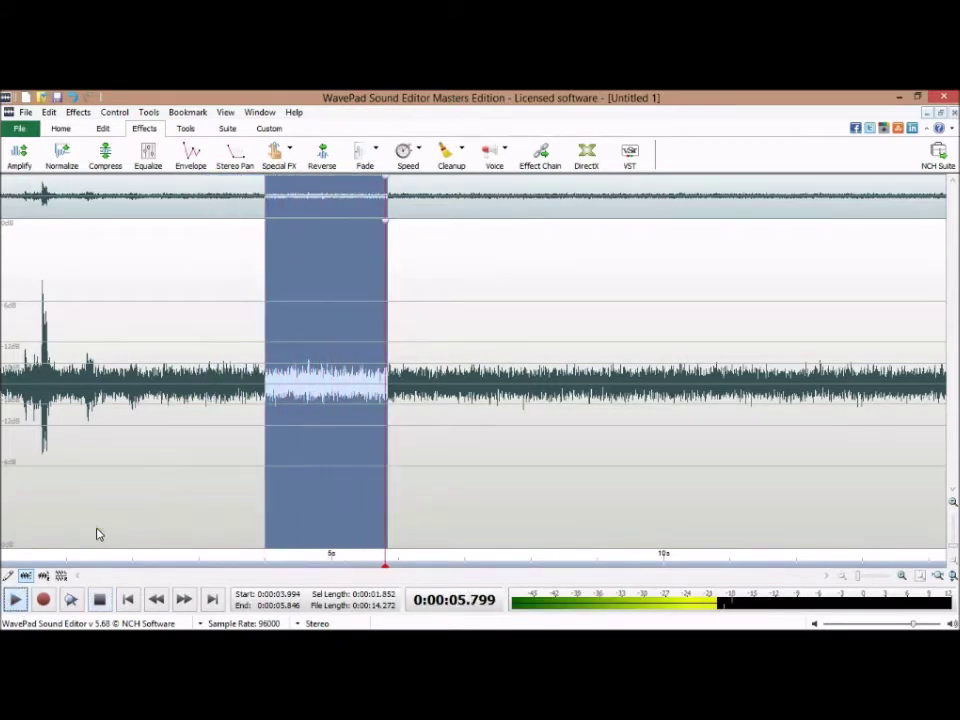
pyautogui.click(100, 600)
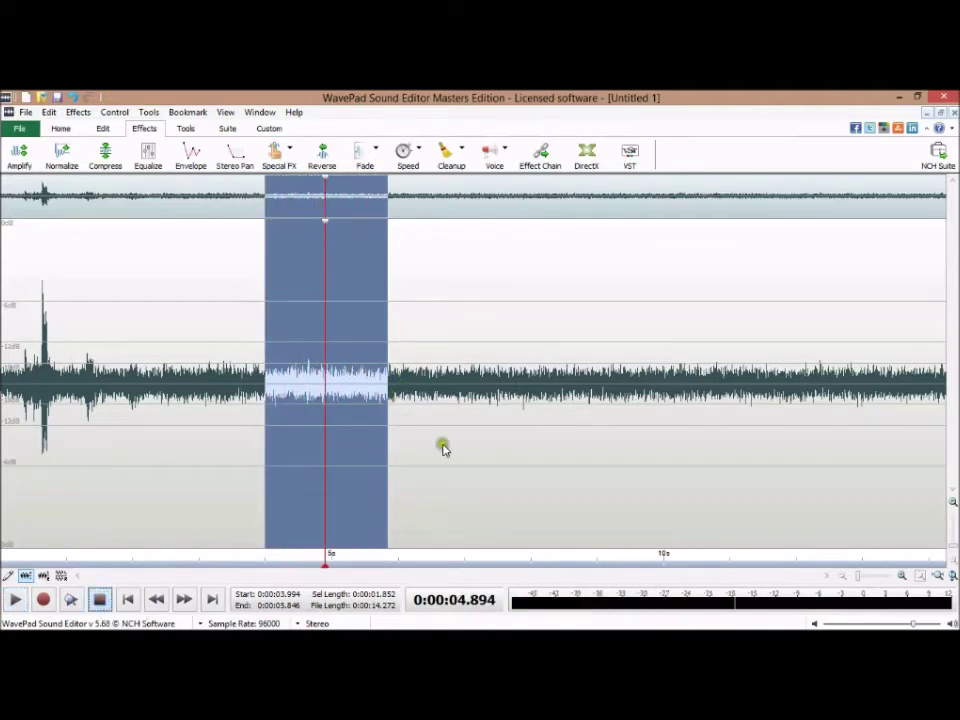
pyautogui.click(407, 435)
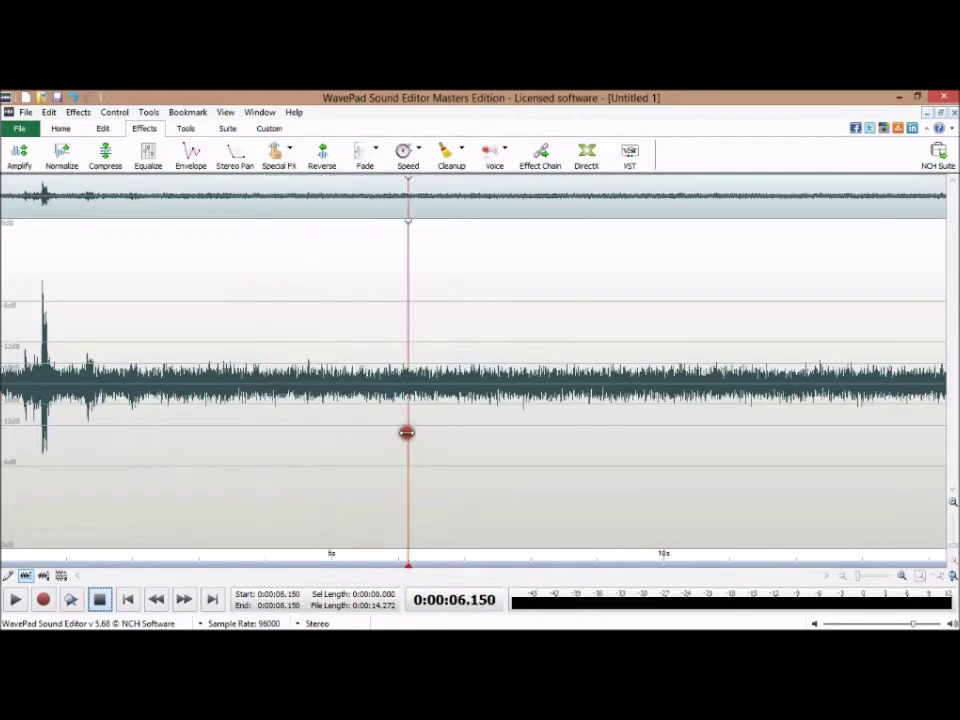
# Select the background noise from about 4.2 to 4.8 s and grab it as the noise sample for spectral subtraction
pyautogui.click(281, 369)
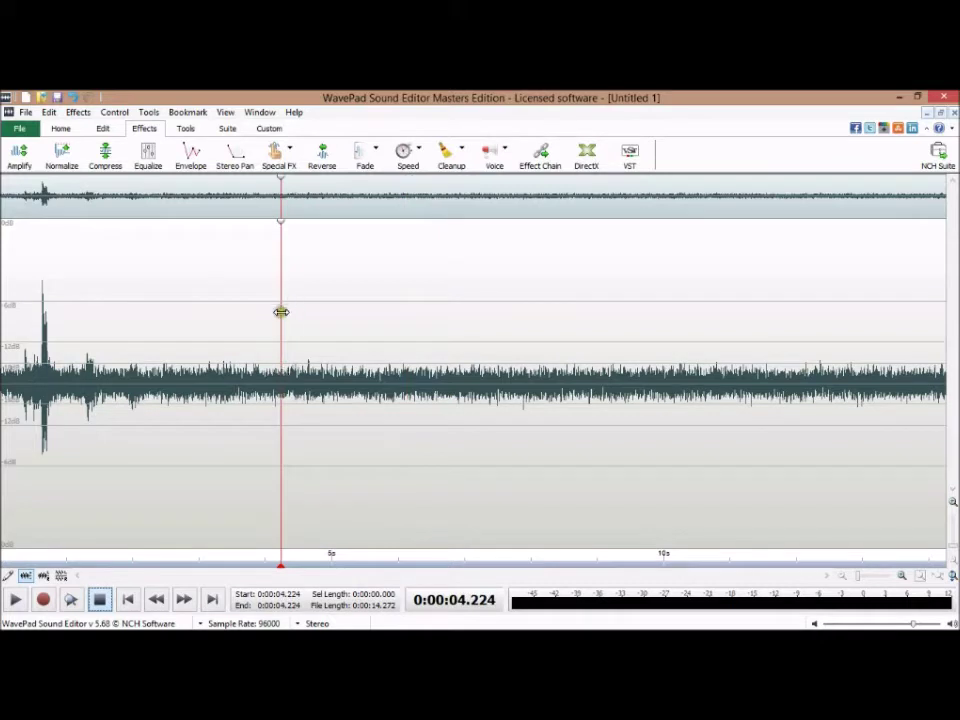
pyautogui.moveTo(281, 354); pyautogui.dragTo(309, 355)
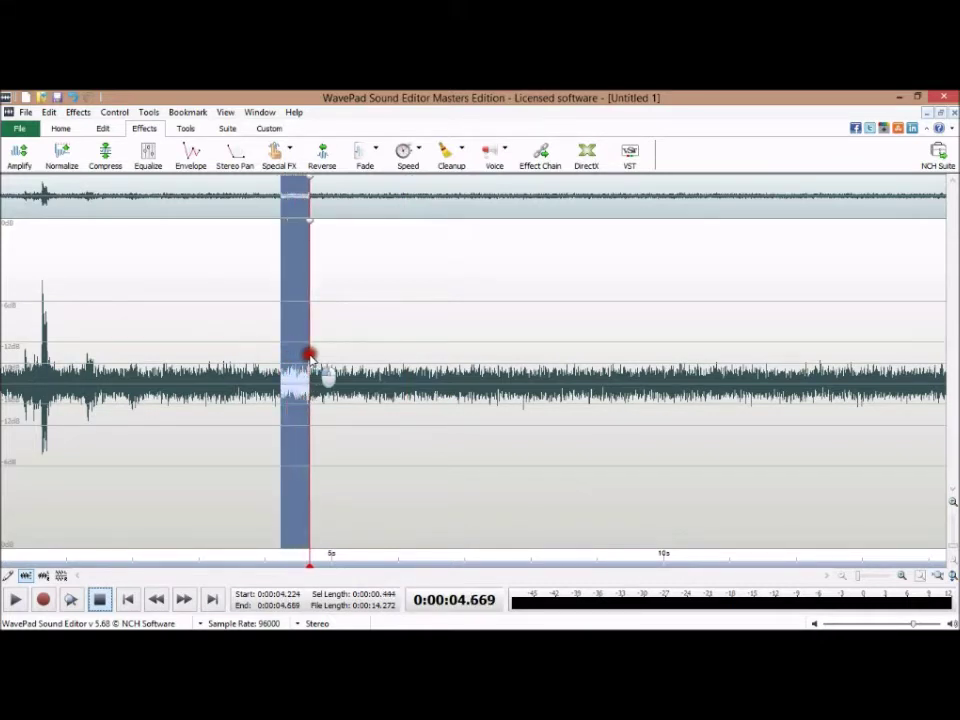
pyautogui.moveTo(309, 355); pyautogui.dragTo(317, 364)
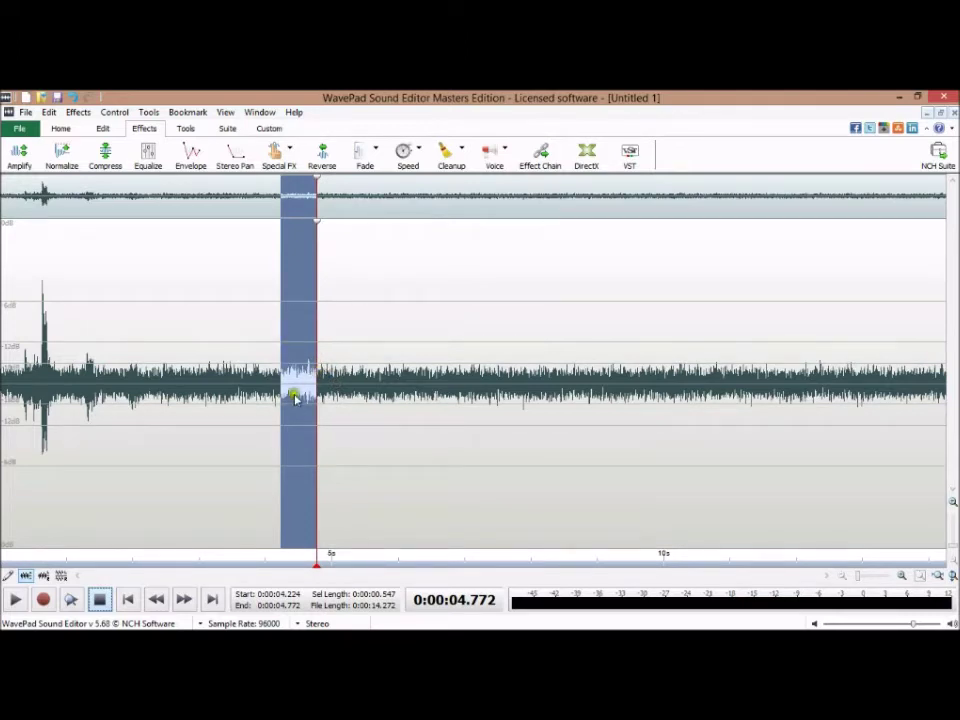
pyautogui.click(465, 162)
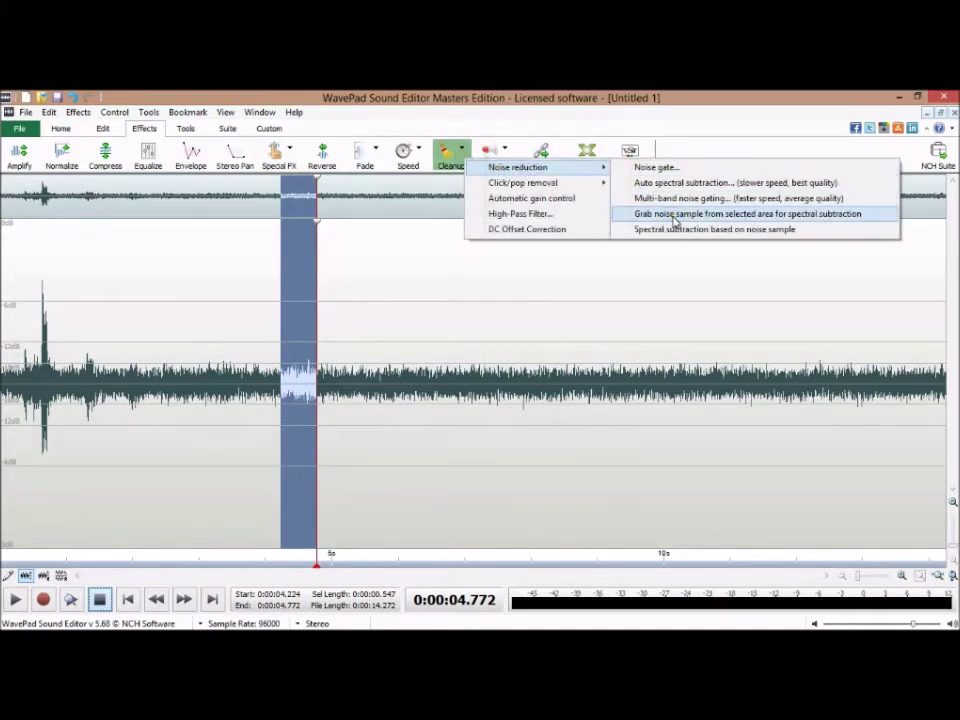
pyautogui.click(675, 214)
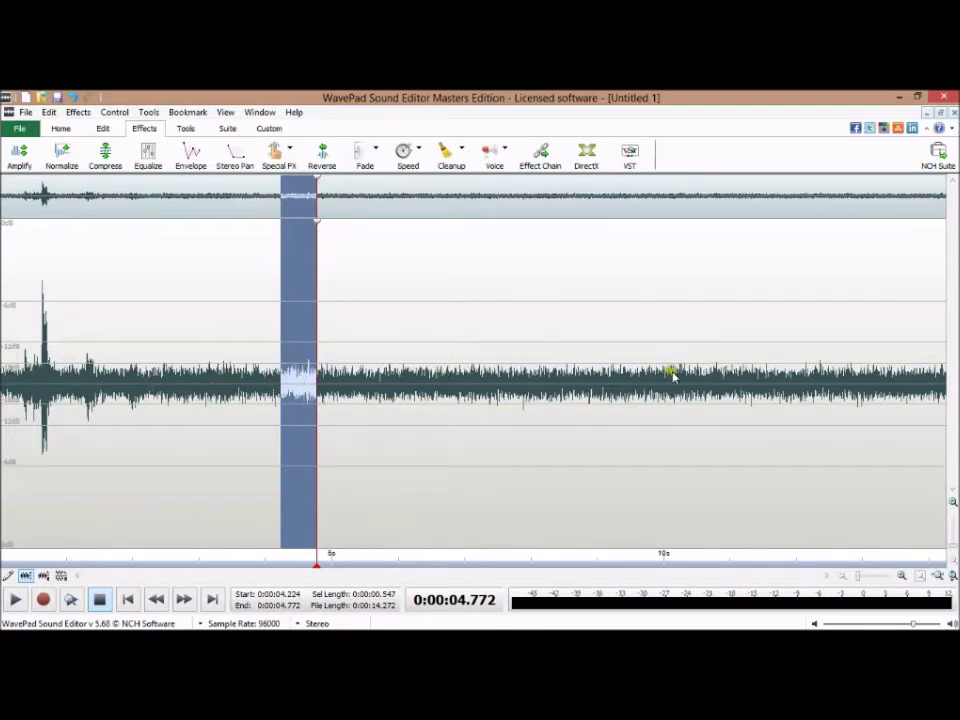
# Select the entire recording and apply spectral subtraction based on the noise sample
pyautogui.rightClick(408, 285)
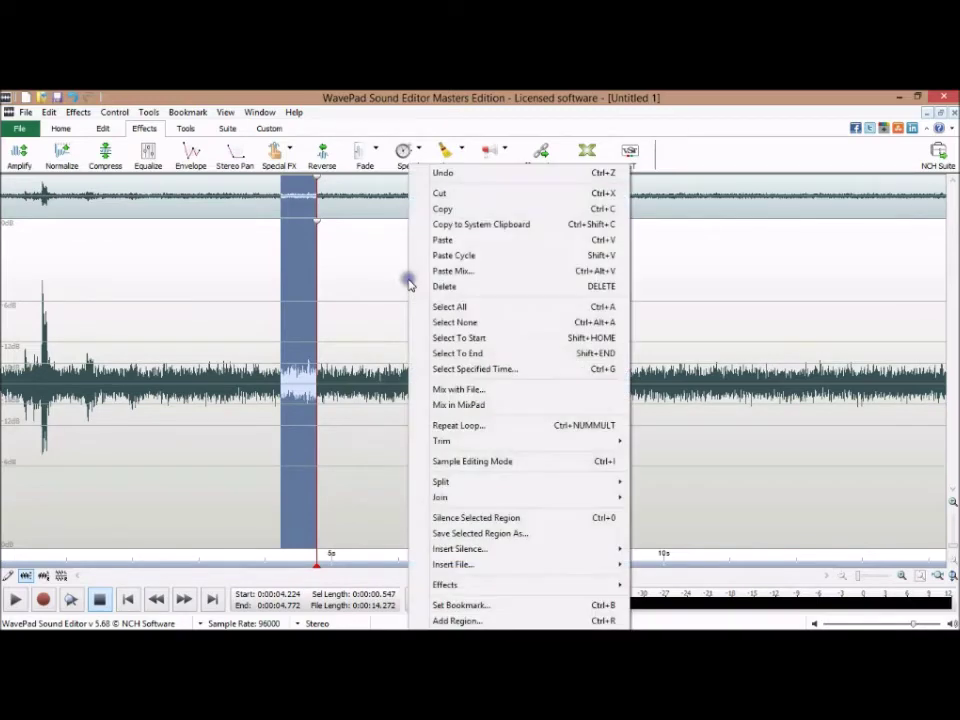
pyautogui.click(452, 307)
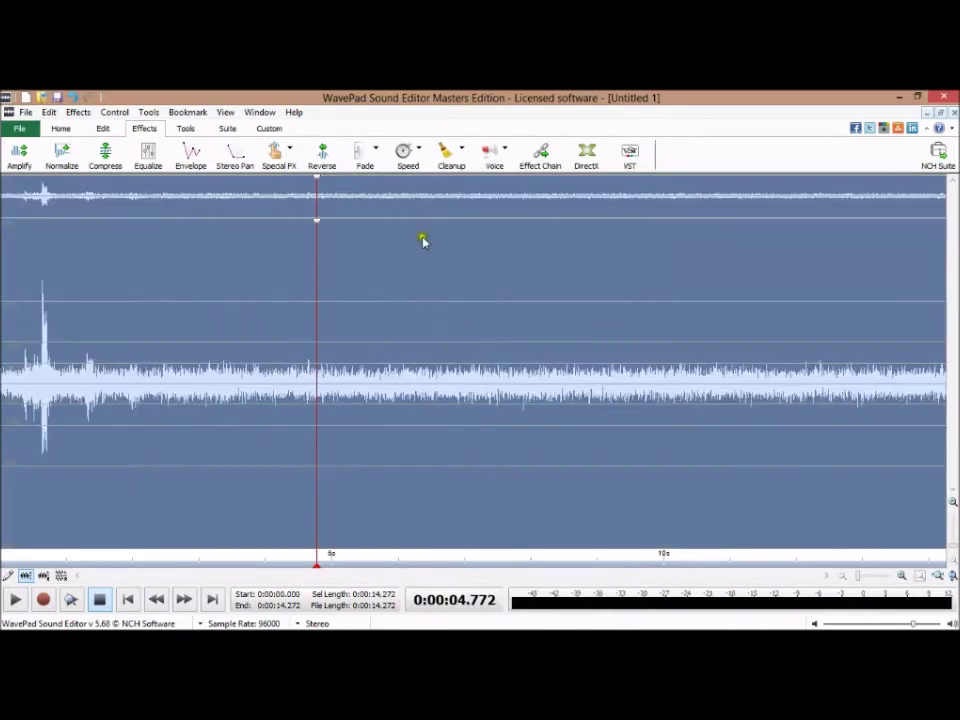
pyautogui.click(450, 152)
pyautogui.moveTo(489, 157)
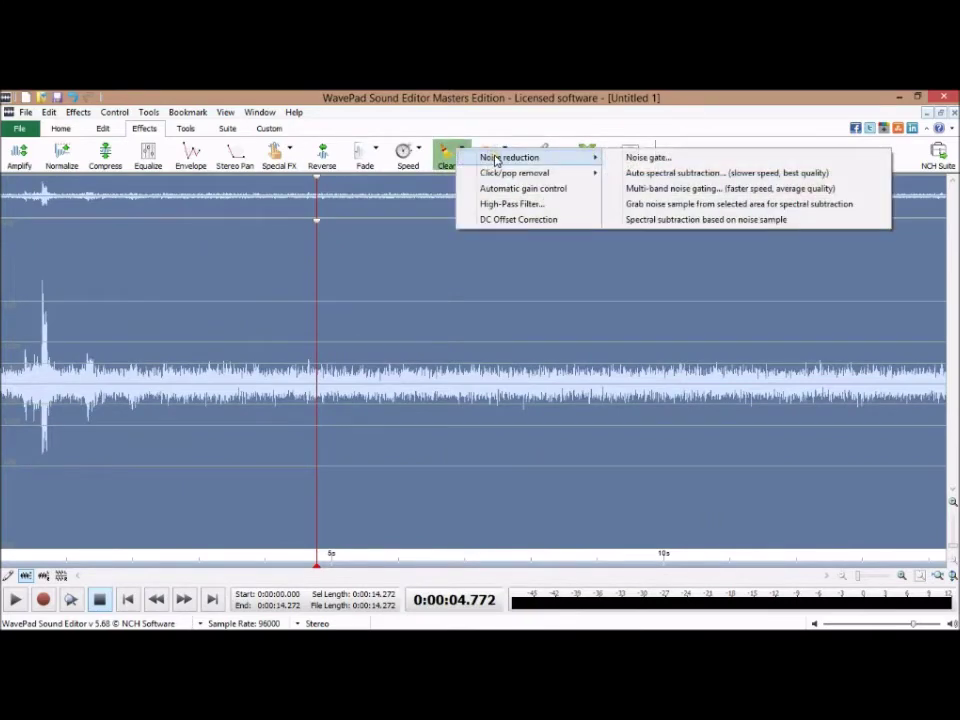
pyautogui.click(648, 220)
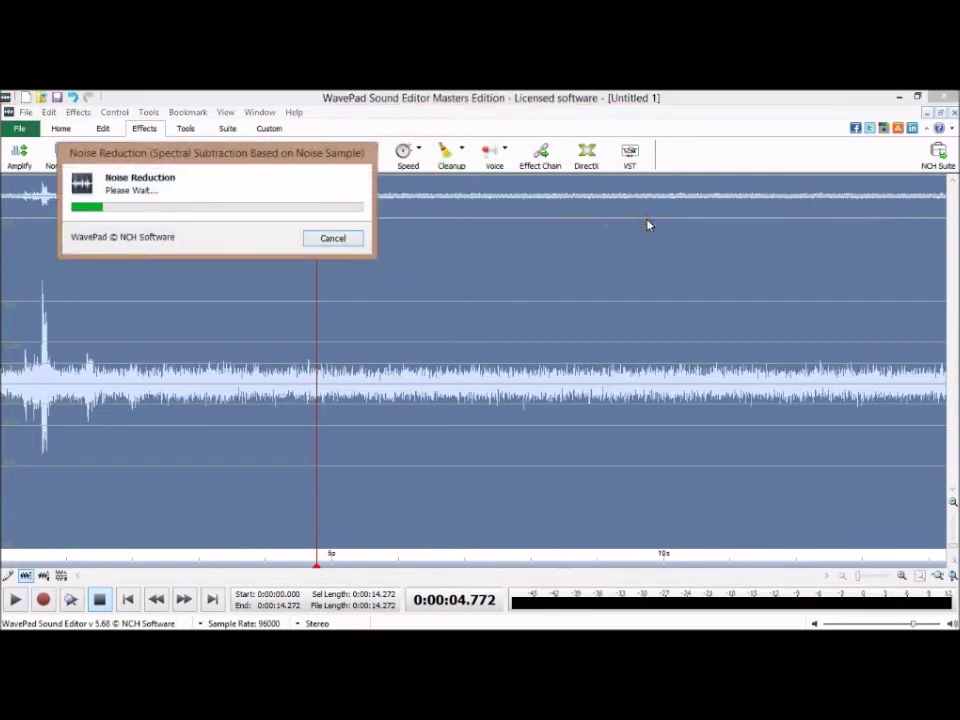
pyautogui.click(645, 229)
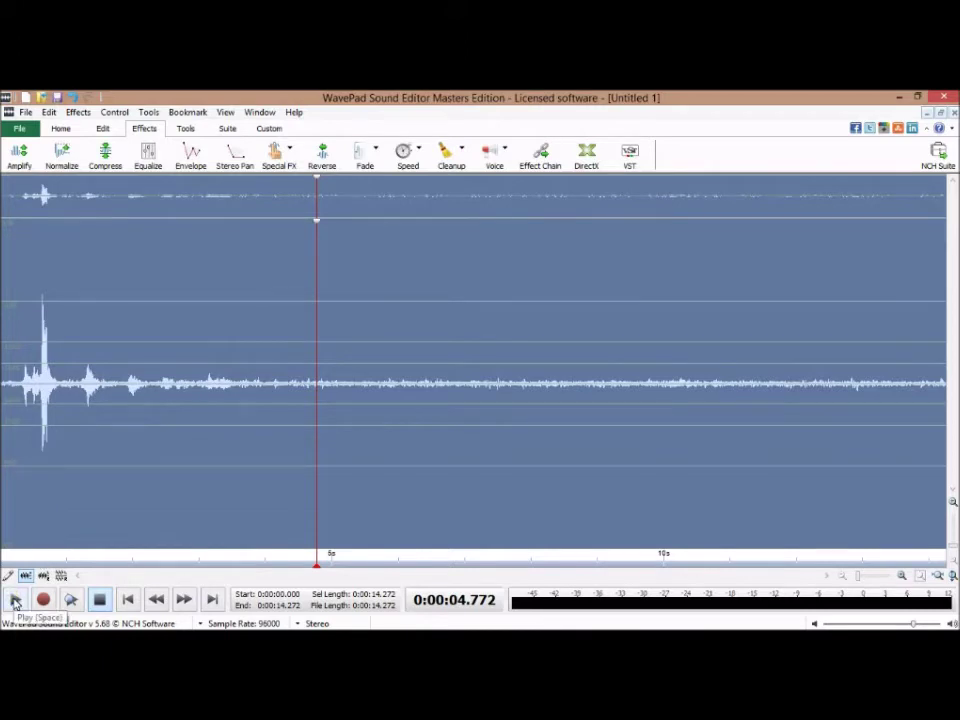
# Amplify the noise-reduced recording at 400% gain, listening to it before and after the boost
pyautogui.click(15, 600)
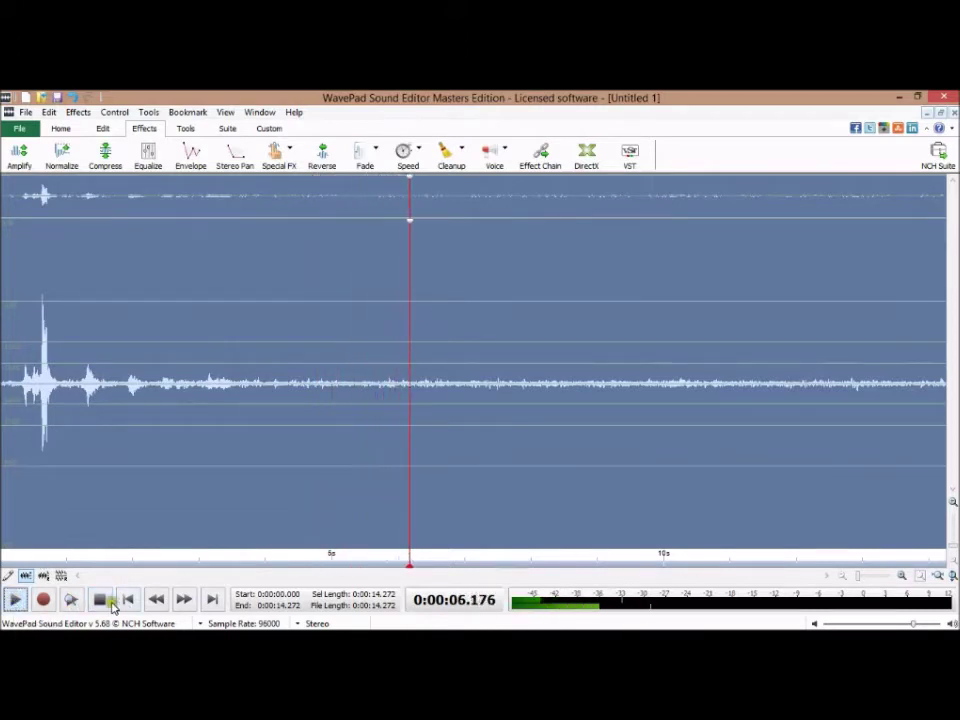
pyautogui.click(101, 601)
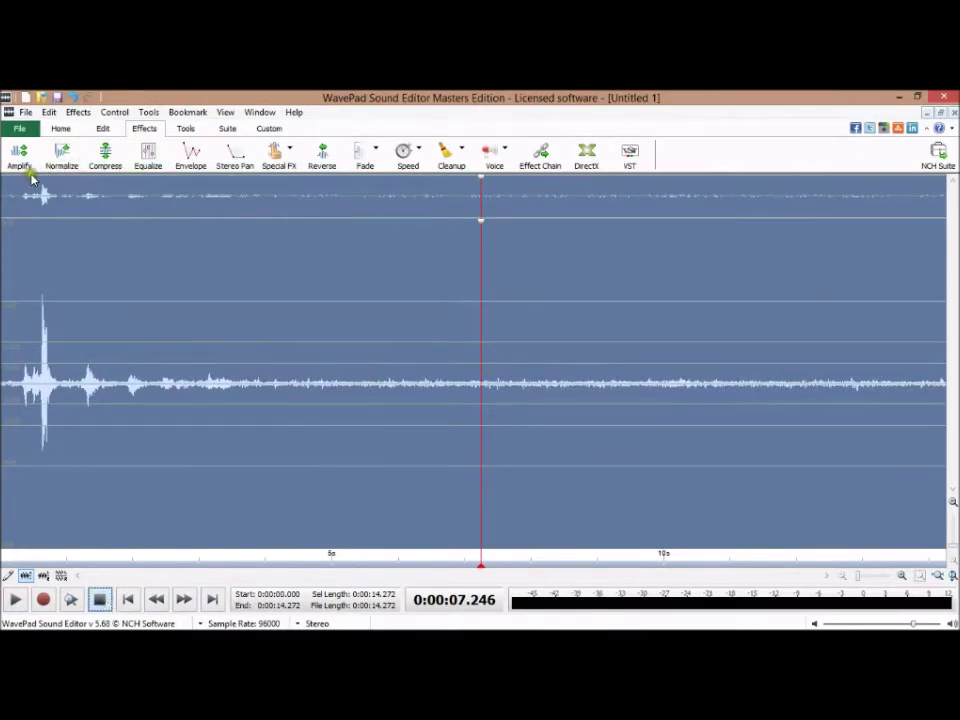
pyautogui.click(19, 155)
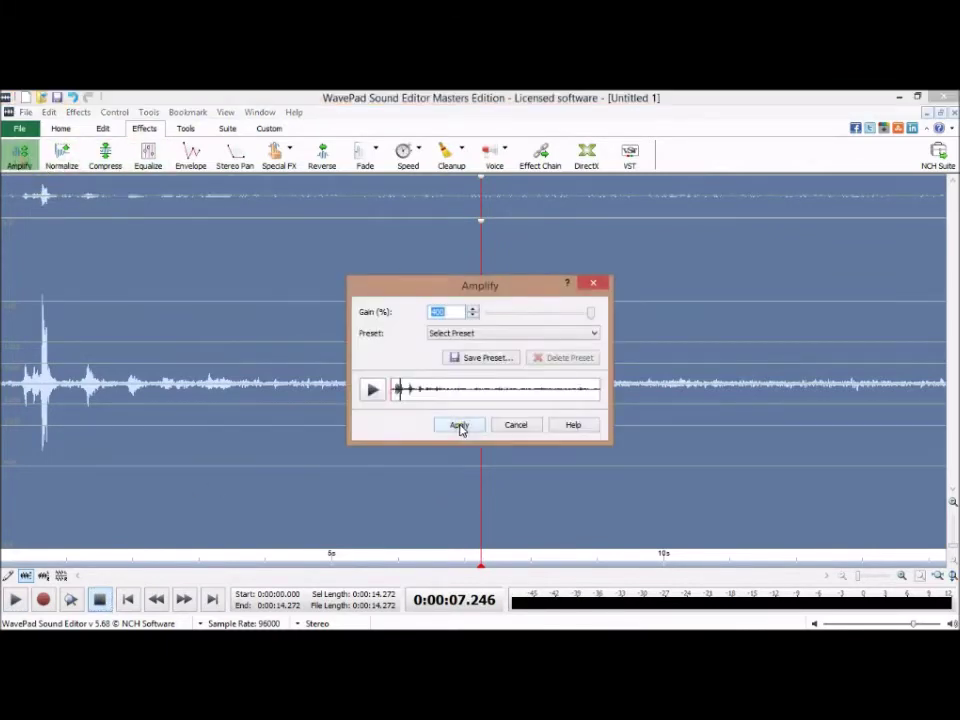
pyautogui.click(459, 426)
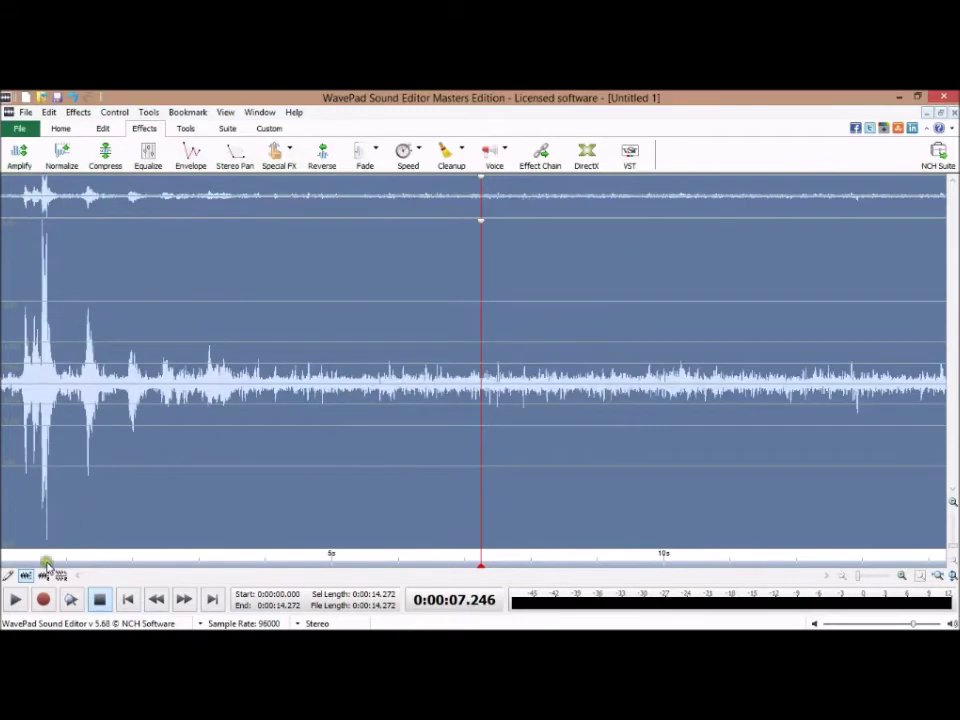
pyautogui.click(17, 600)
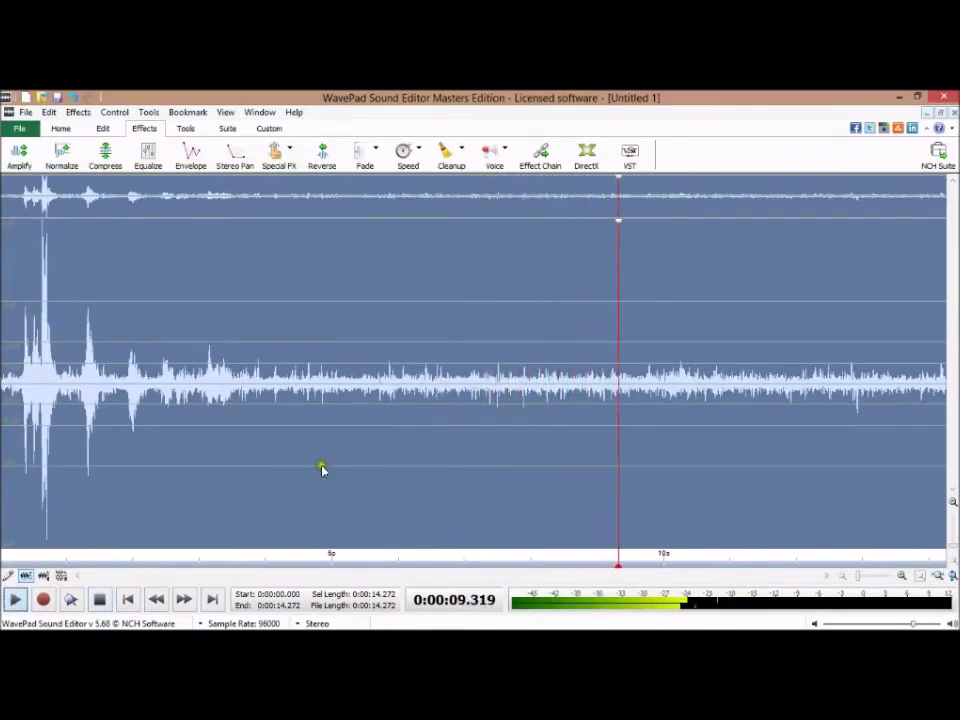
pyautogui.click(99, 599)
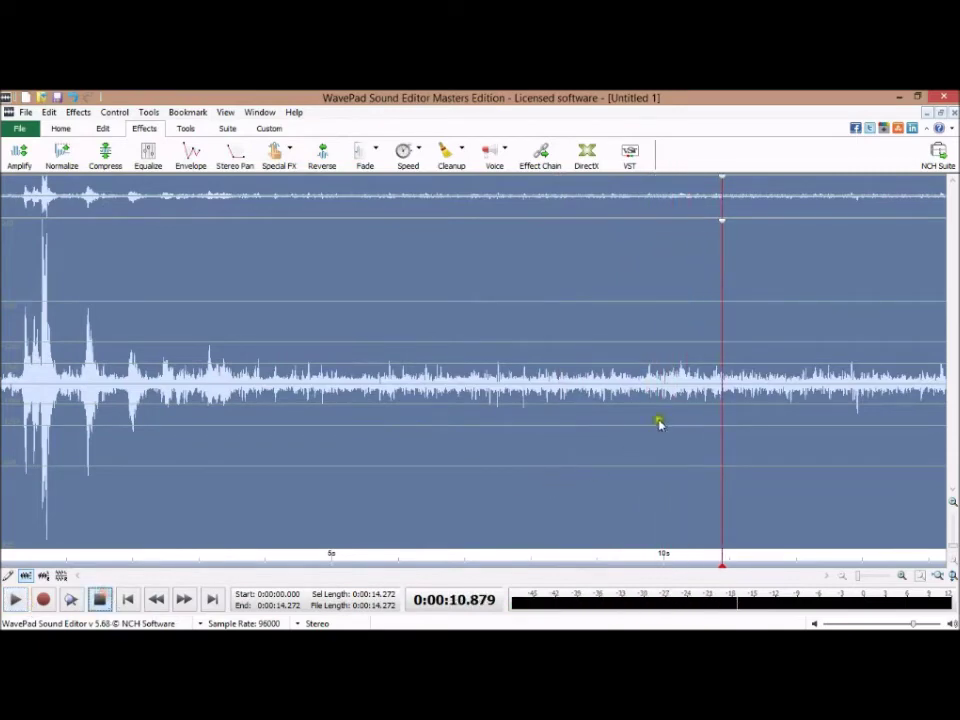
pyautogui.click(625, 411)
pyautogui.moveTo(625, 411); pyautogui.dragTo(748, 411)
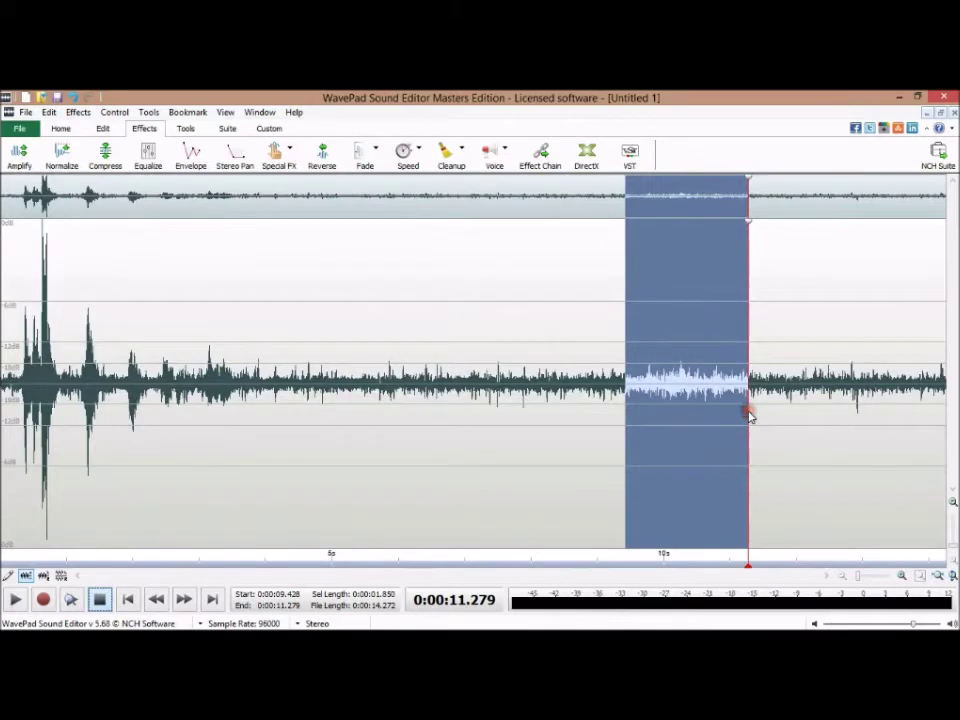
pyautogui.click(616, 420)
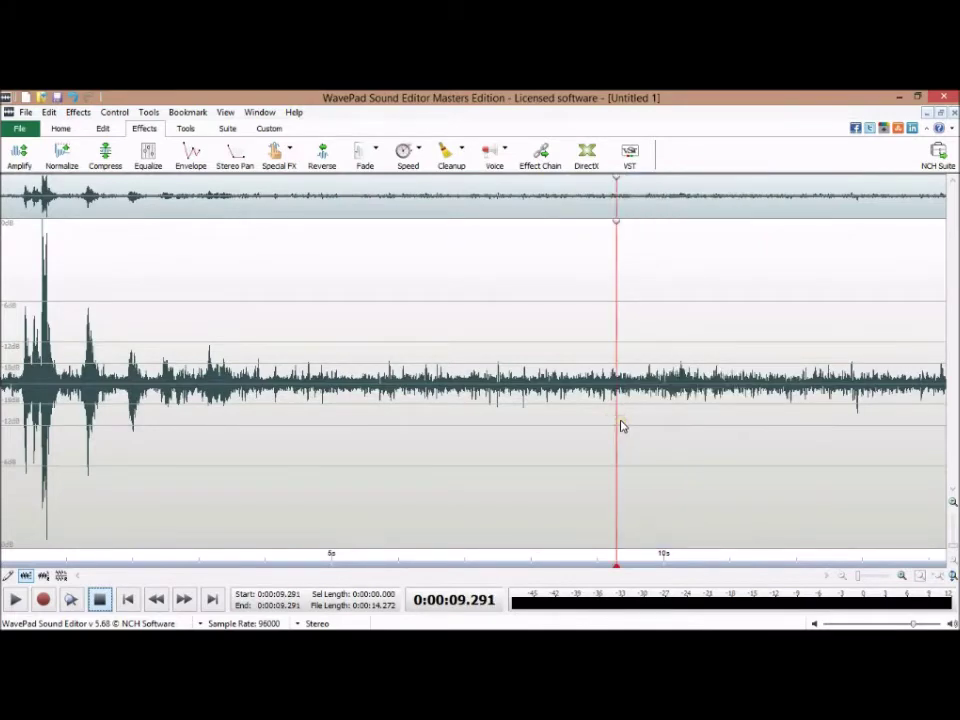
pyautogui.click(620, 424)
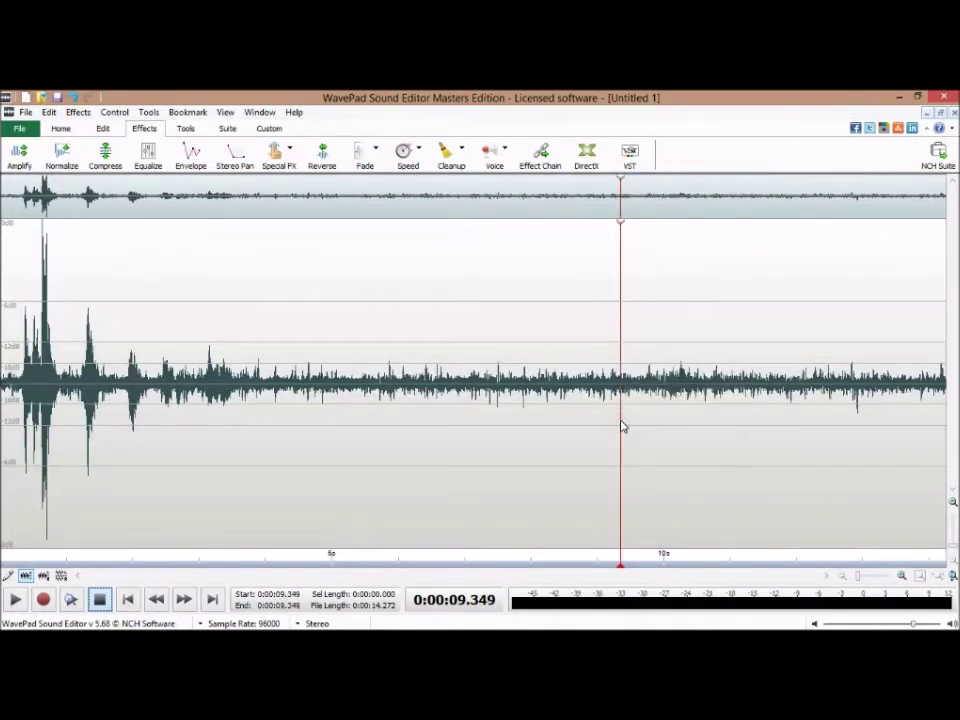
# Select the stretch of the recording from about 9.3 to 11.4 s and copy it
pyautogui.click(621, 424)
pyautogui.moveTo(621, 424); pyautogui.dragTo(751, 424)
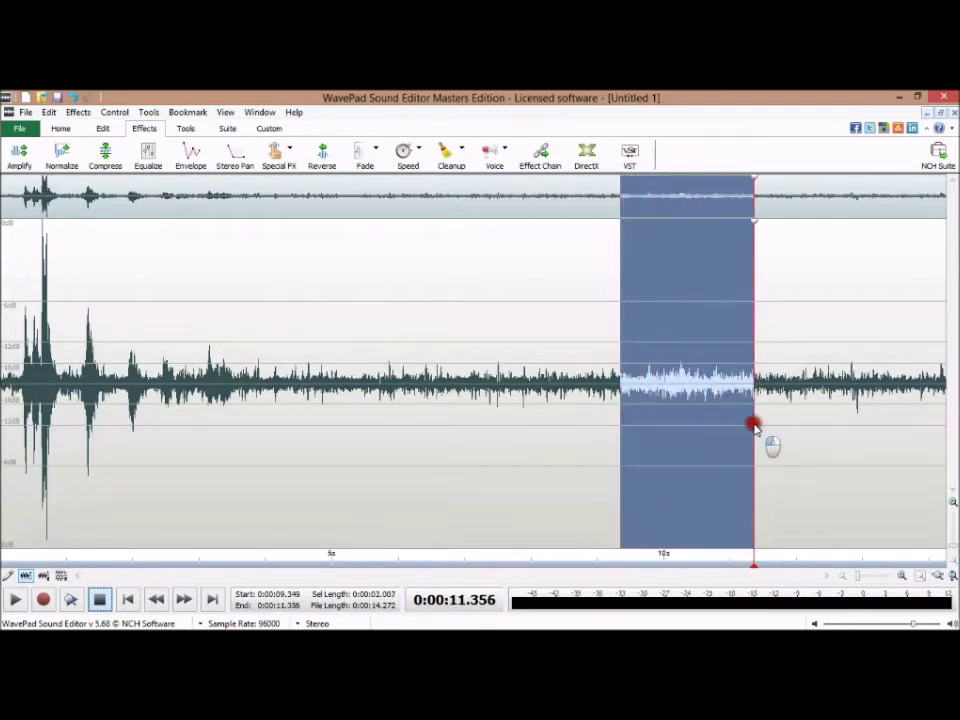
pyautogui.rightClick(675, 325)
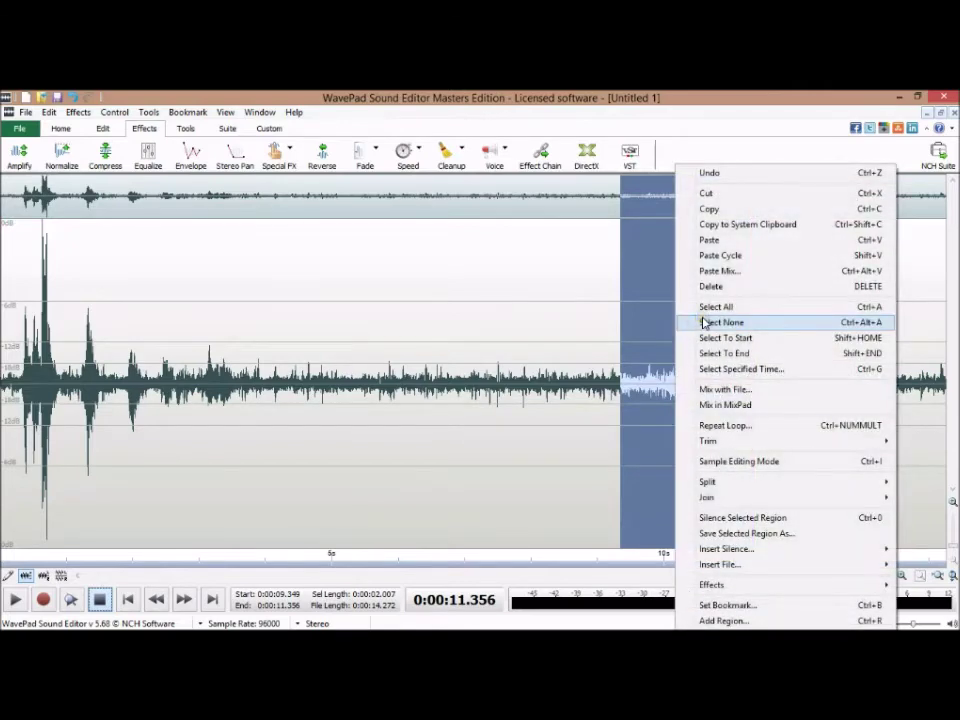
pyautogui.click(705, 208)
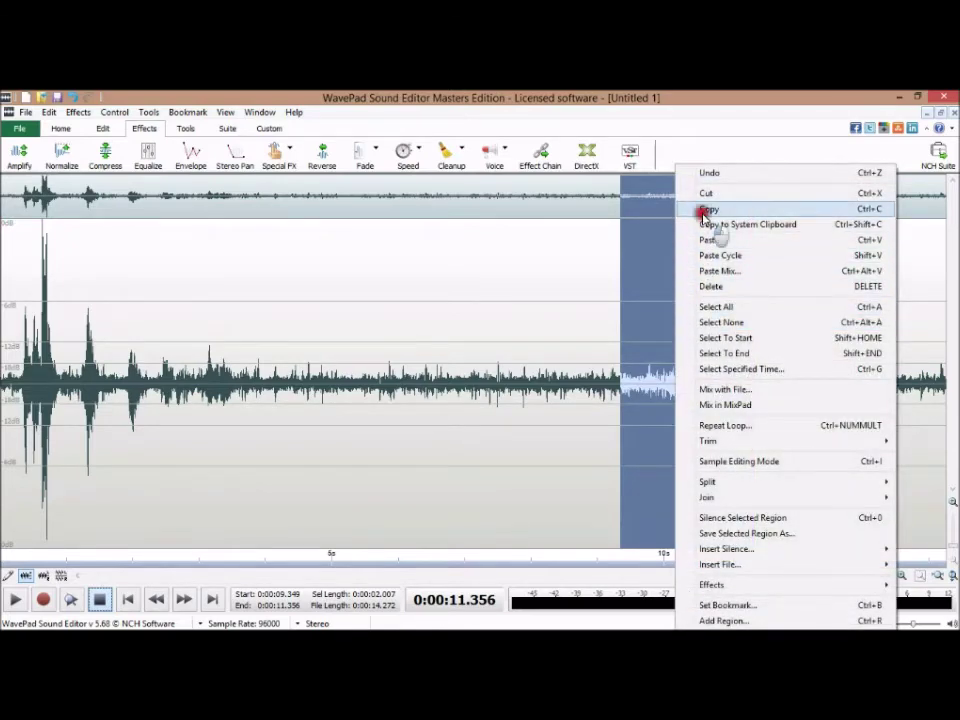
# Close the recording without saving its changes and paste the copied stretch into a new file
pyautogui.click(954, 113)
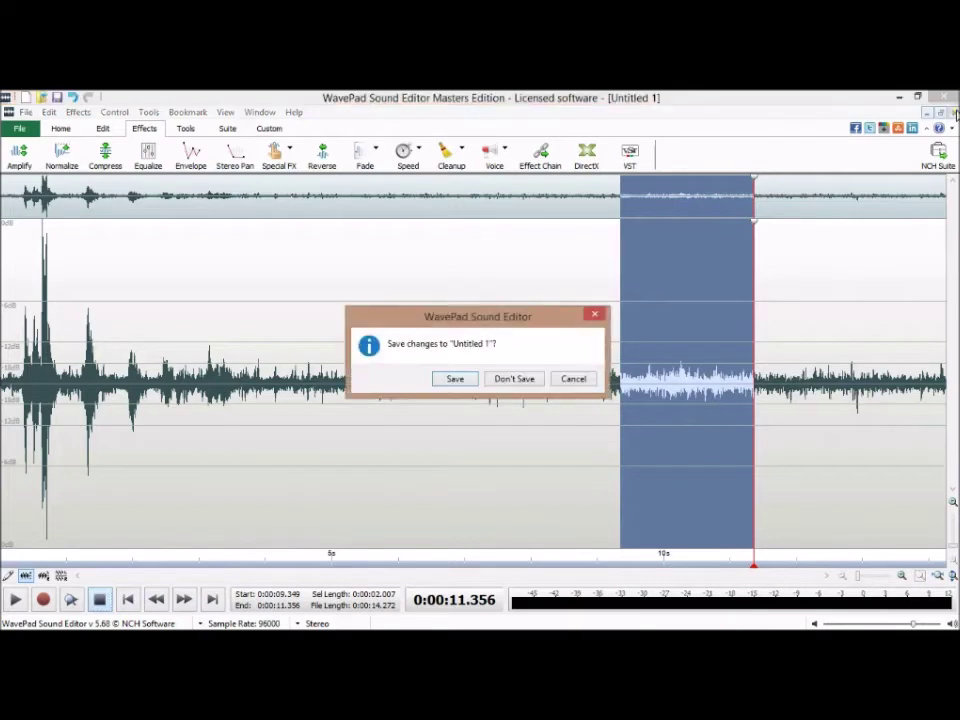
pyautogui.click(516, 380)
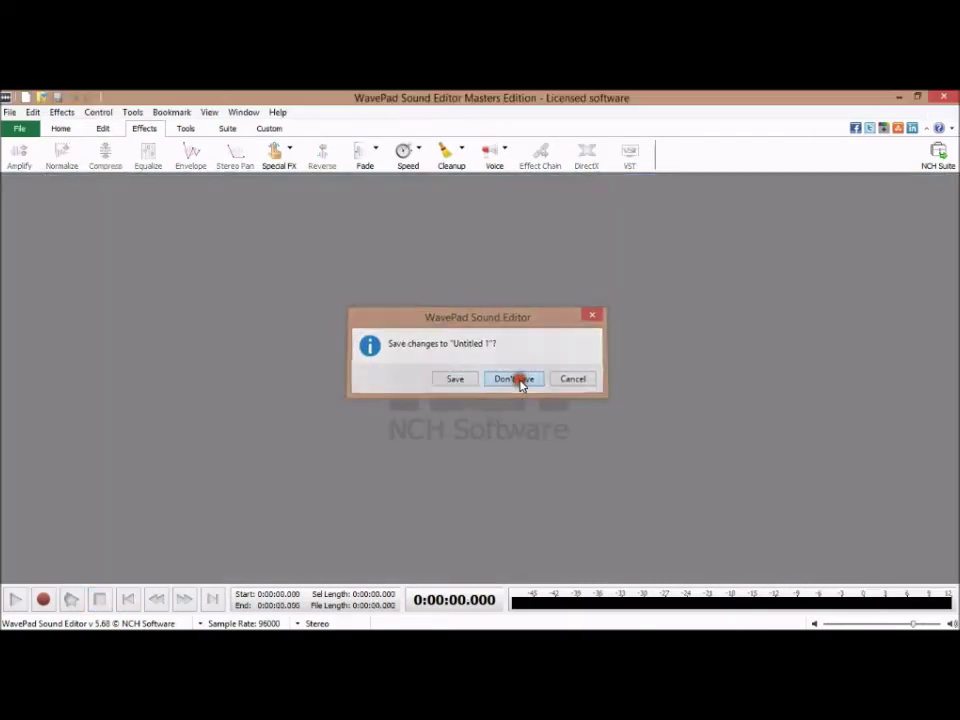
pyautogui.click(12, 115)
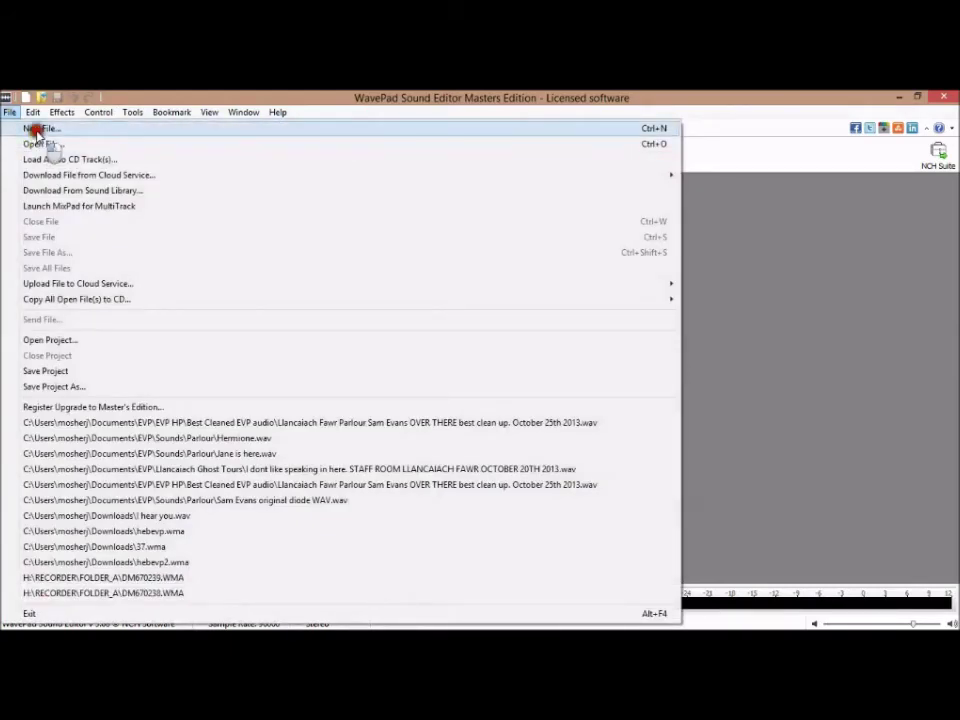
pyautogui.click(32, 128)
pyautogui.rightClick(185, 312)
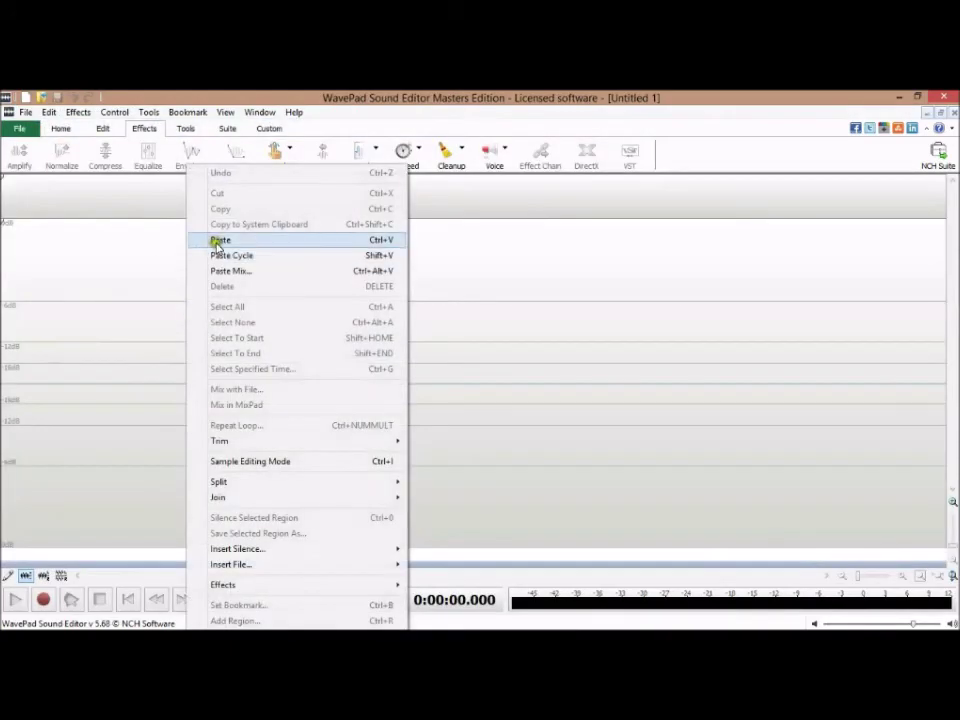
pyautogui.click(217, 241)
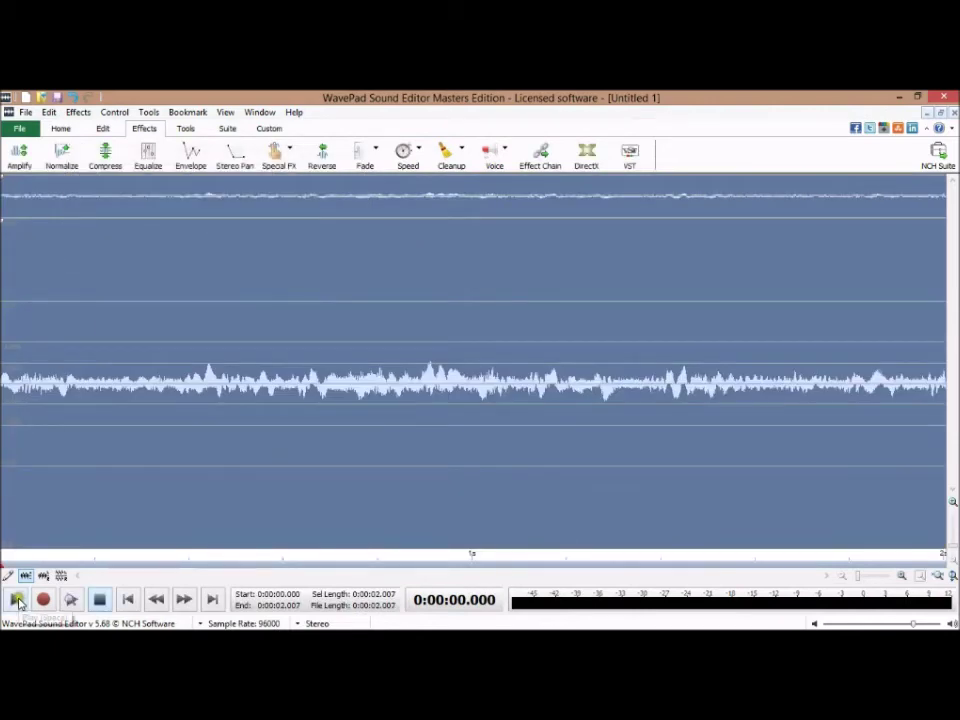
# Listen to the pasted clip and examine its waveform
pyautogui.click(17, 601)
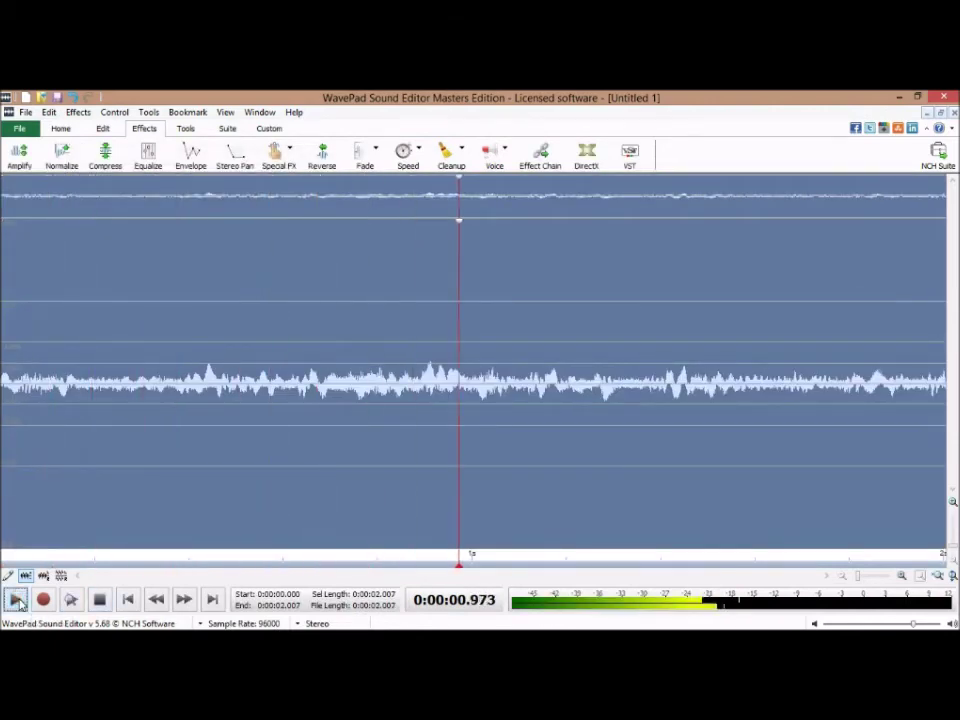
pyautogui.click(100, 603)
pyautogui.click(100, 601)
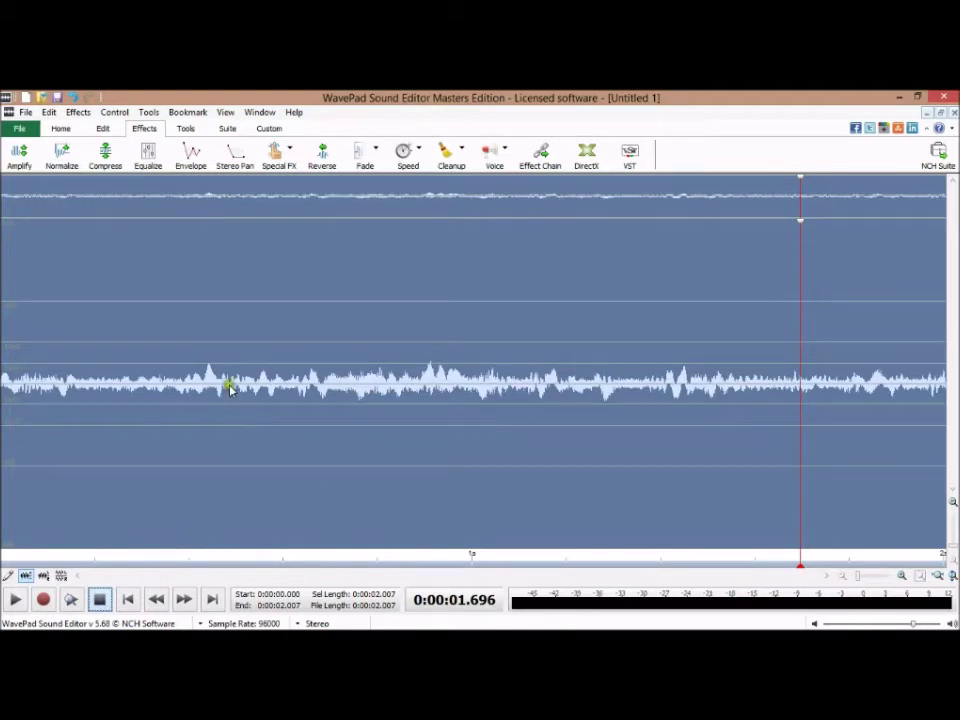
pyautogui.click(324, 389)
pyautogui.click(447, 374)
pyautogui.click(406, 413)
# Apply multi-band noise gating to the whole clip with the Remove Hum and Hiss preset
pyautogui.click(465, 167)
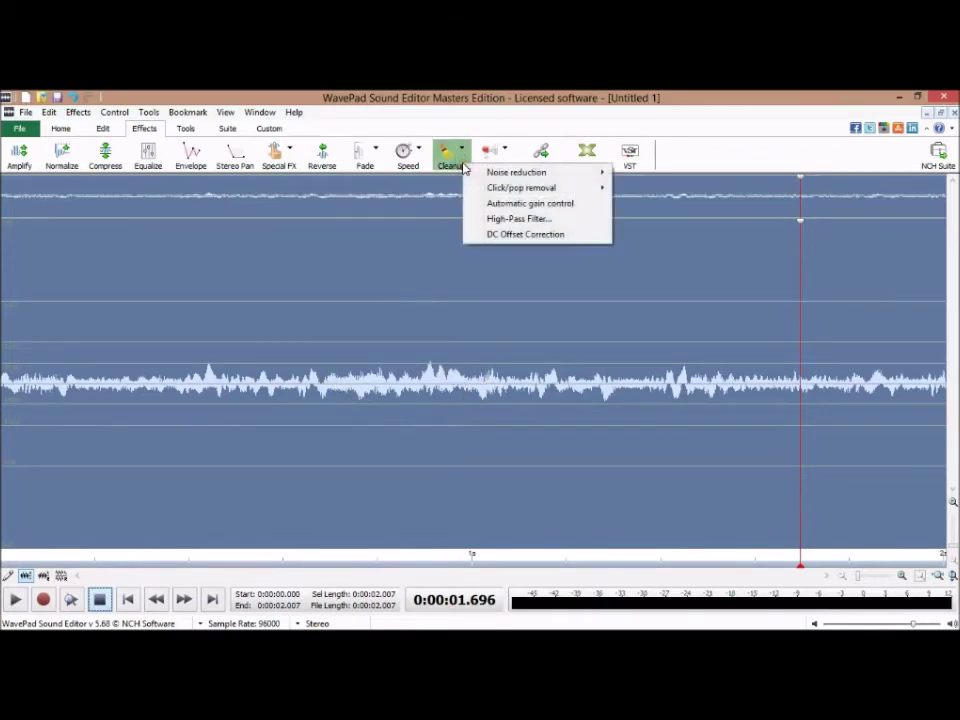
pyautogui.moveTo(492, 175)
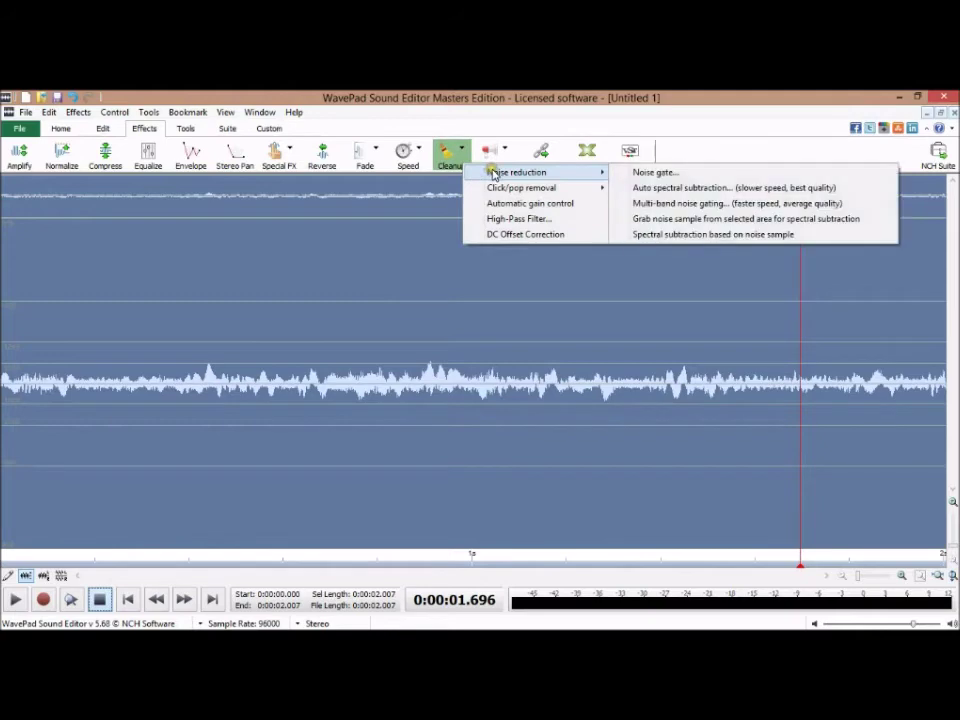
pyautogui.click(668, 206)
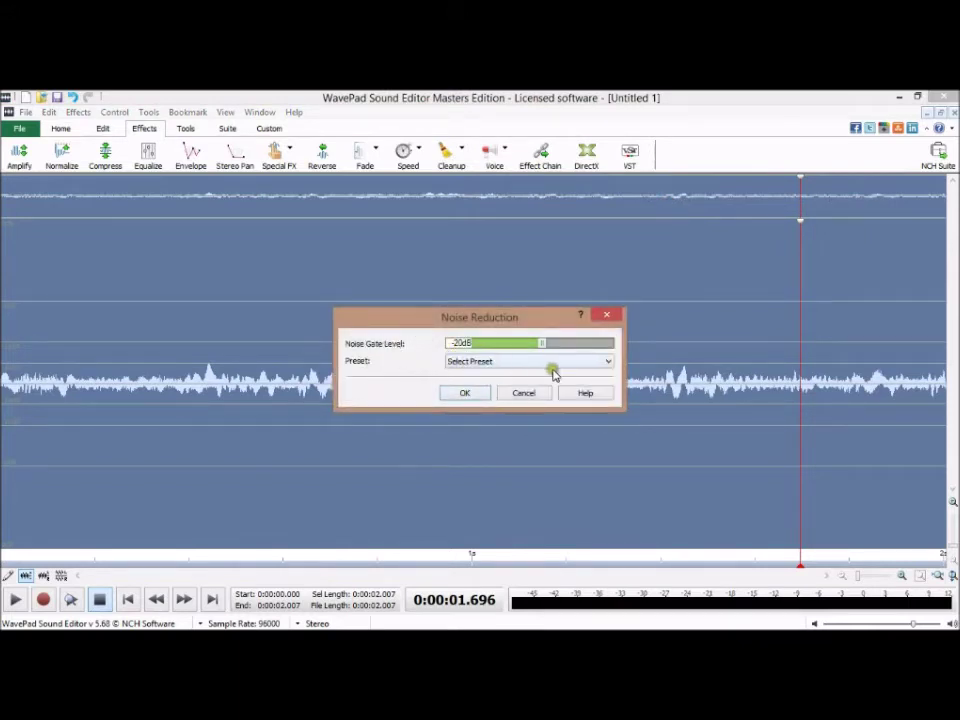
pyautogui.click(608, 366)
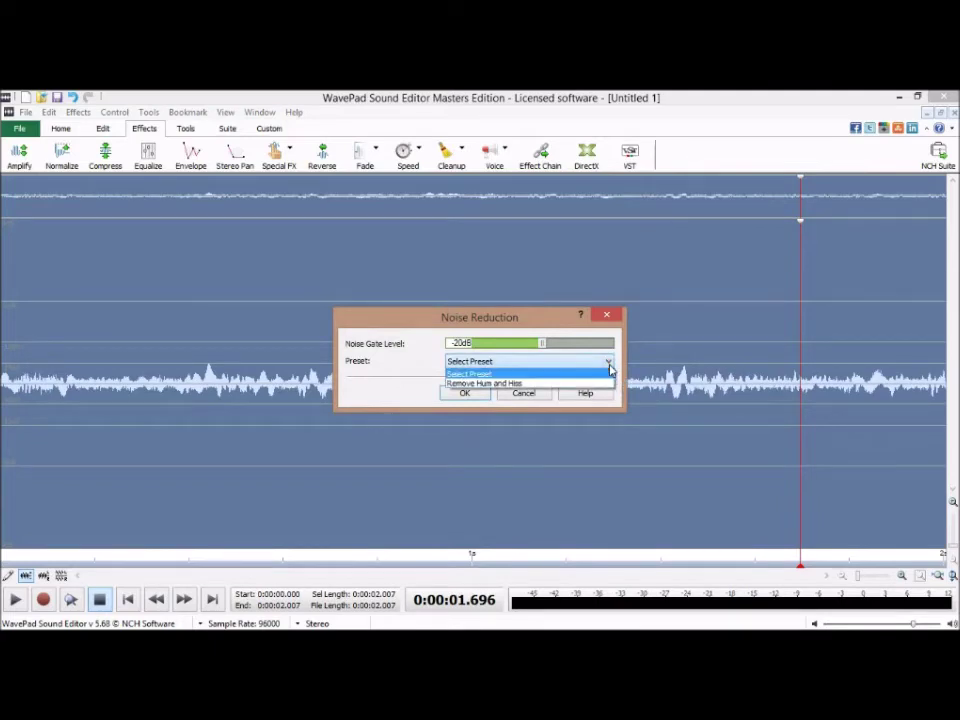
pyautogui.click(535, 386)
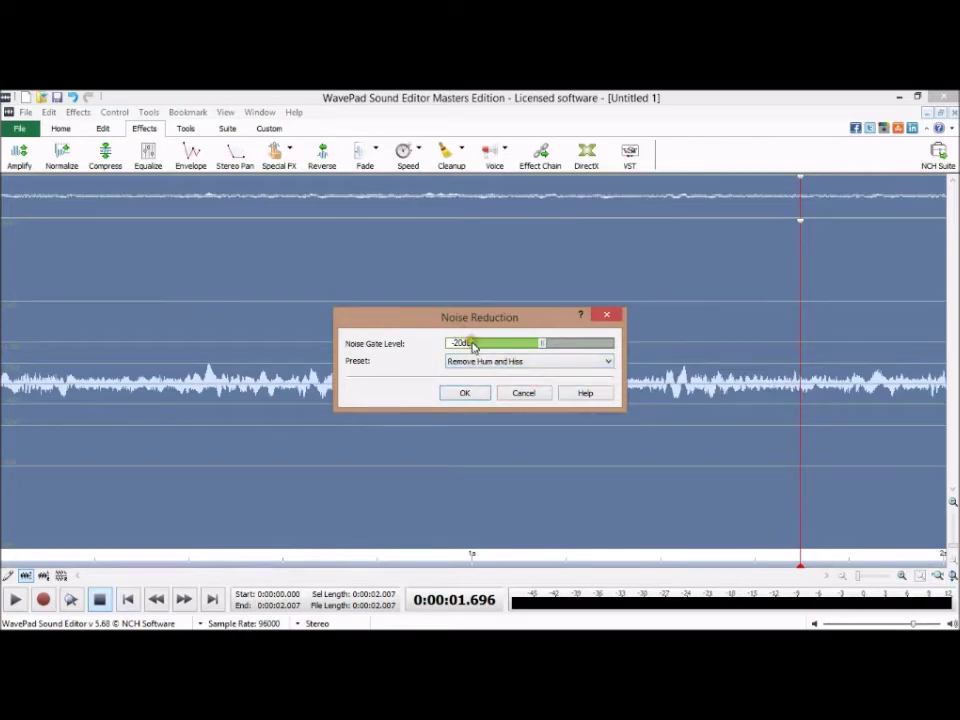
pyautogui.moveTo(541, 343)
pyautogui.mouseDown()
pyautogui.moveTo(510, 343)
pyautogui.moveTo(570, 343)
pyautogui.moveTo(485, 347)
pyautogui.moveTo(563, 345)
pyautogui.moveTo(529, 345)
pyautogui.mouseUp()
pyautogui.click(609, 361)
pyautogui.click(523, 385)
pyautogui.click(464, 393)
pyautogui.click(464, 393)
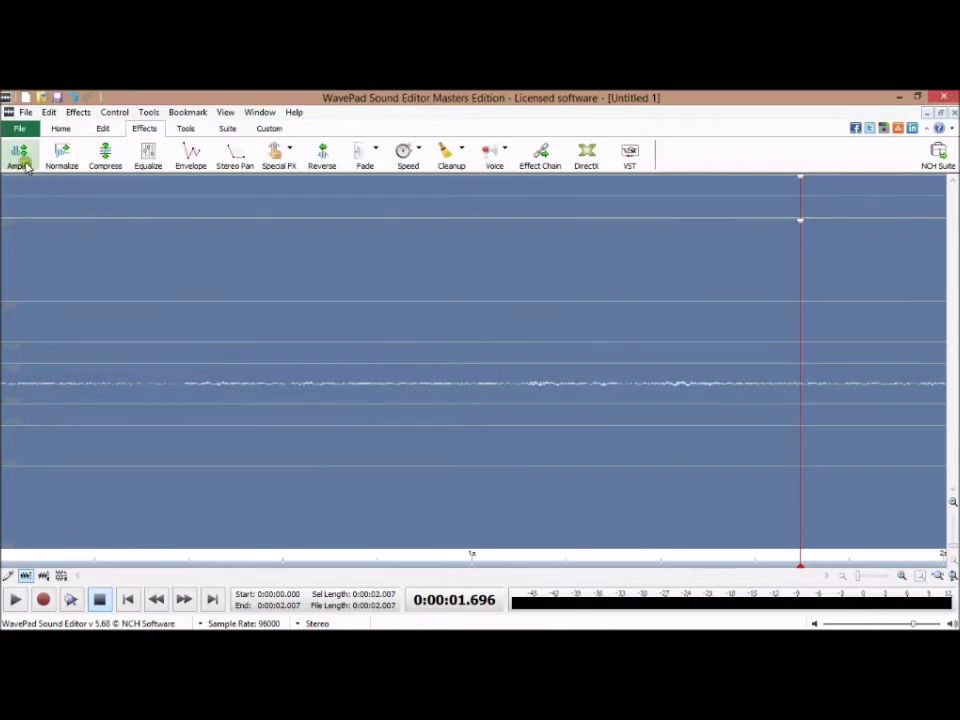
# Amplify the noise-gated clip twice at 400% gain, listening to it before and after
pyautogui.click(14, 599)
pyautogui.click(99, 599)
pyautogui.click(30, 157)
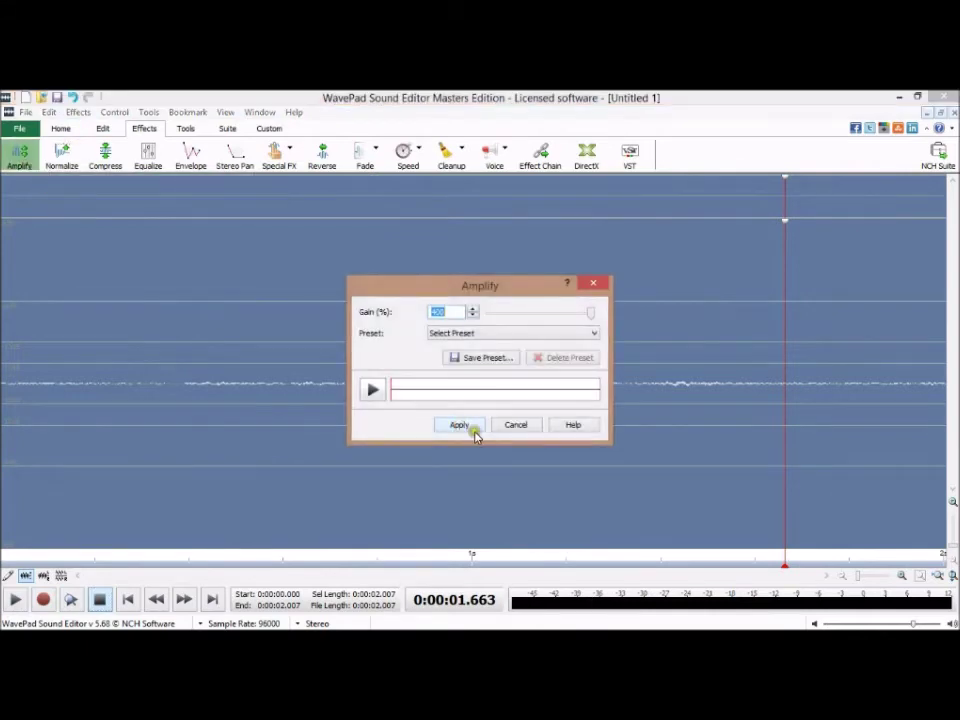
pyautogui.click(459, 426)
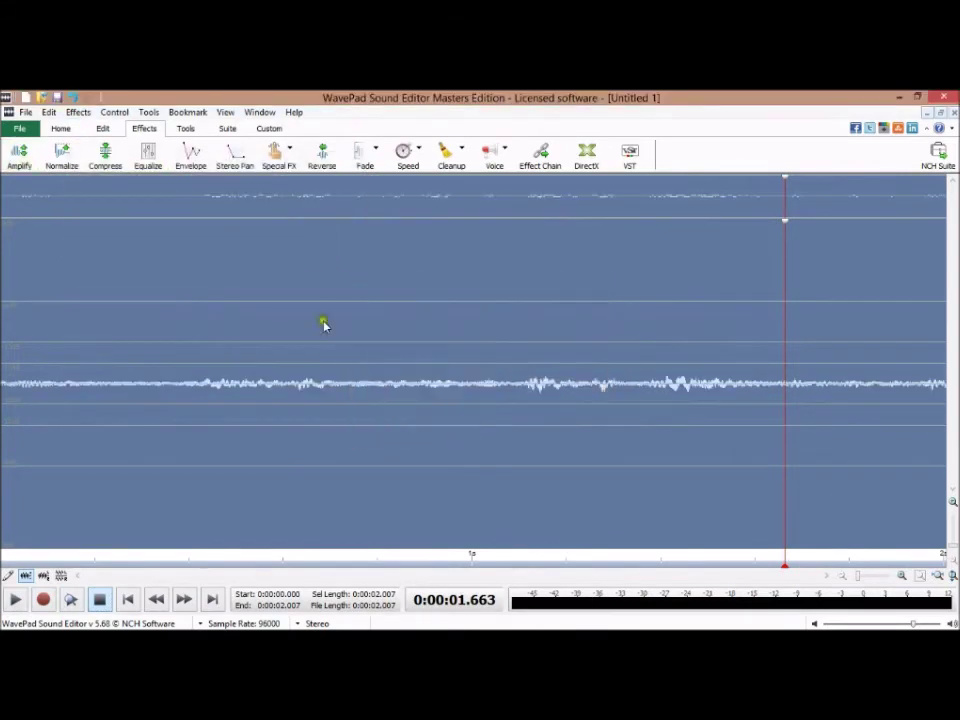
pyautogui.click(15, 170)
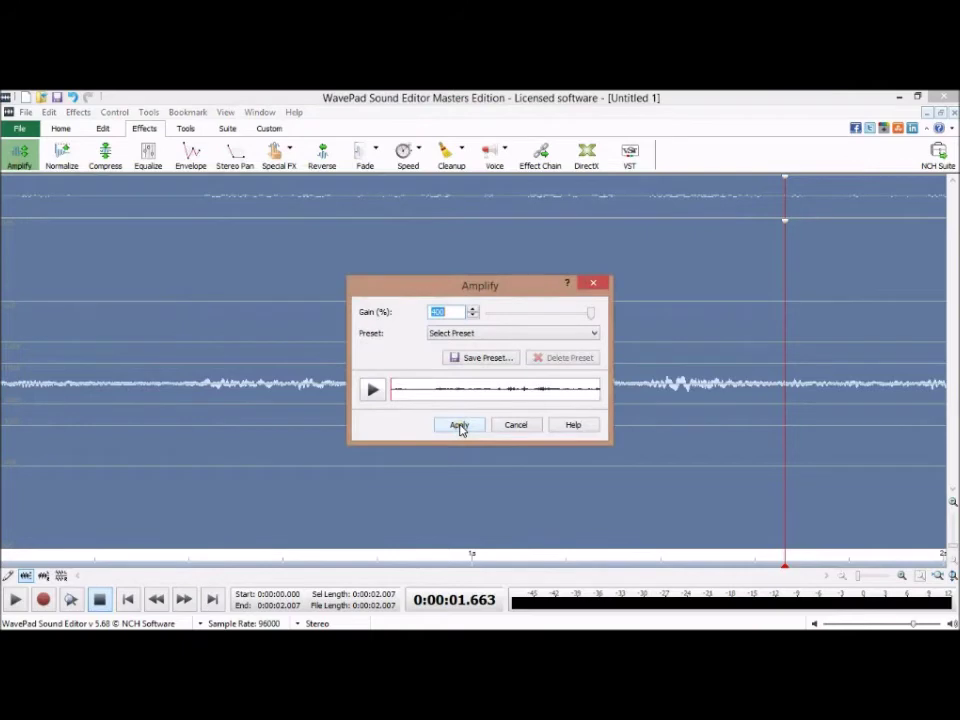
pyautogui.click(461, 426)
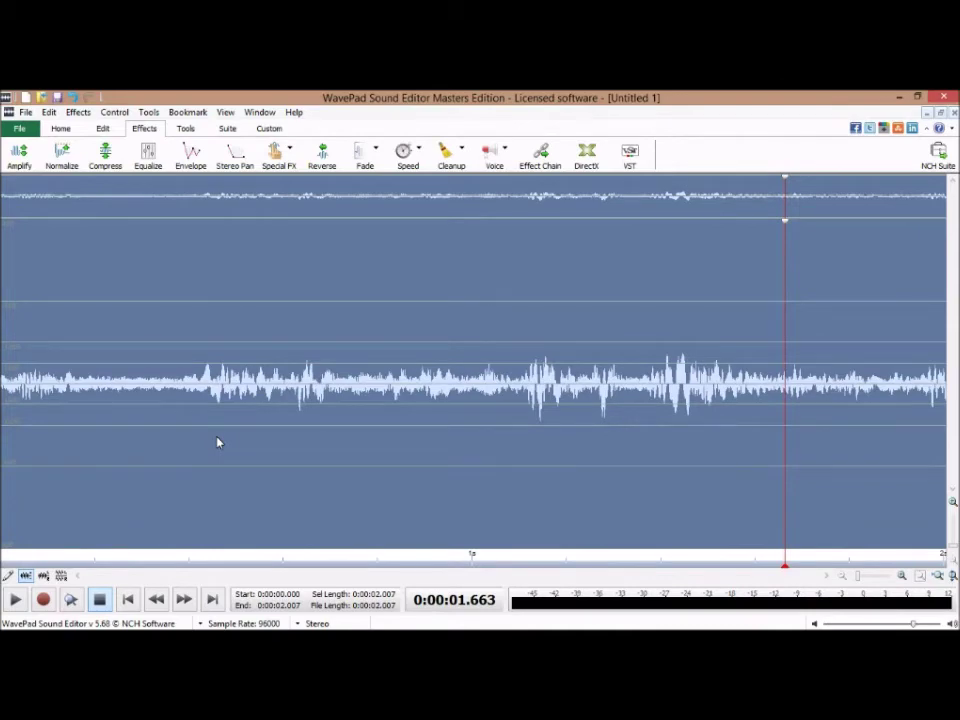
pyautogui.click(15, 600)
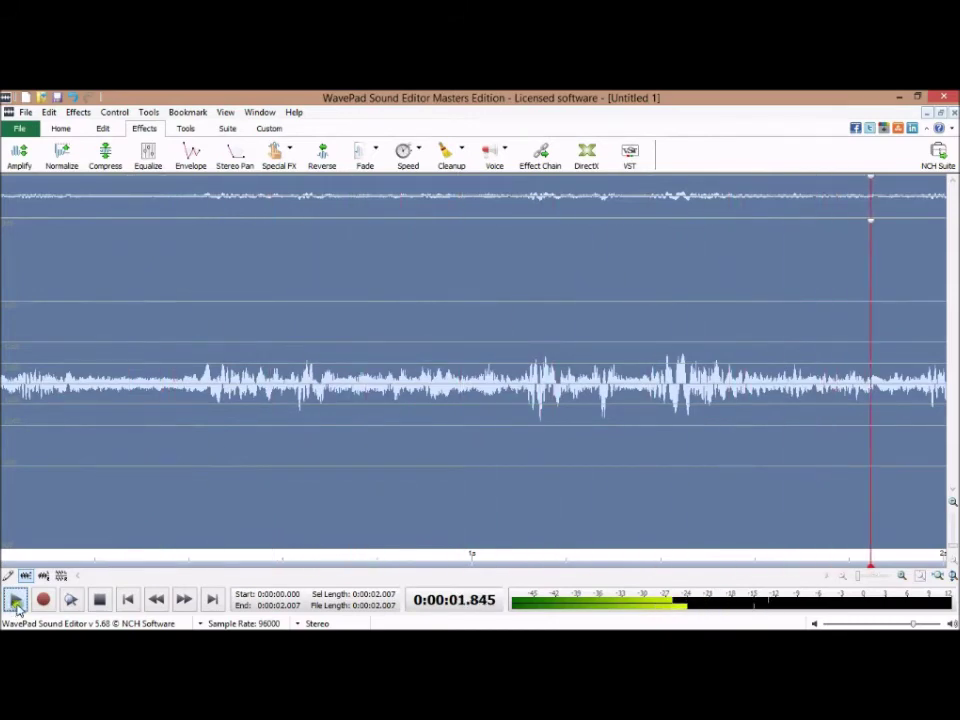
pyautogui.click(99, 600)
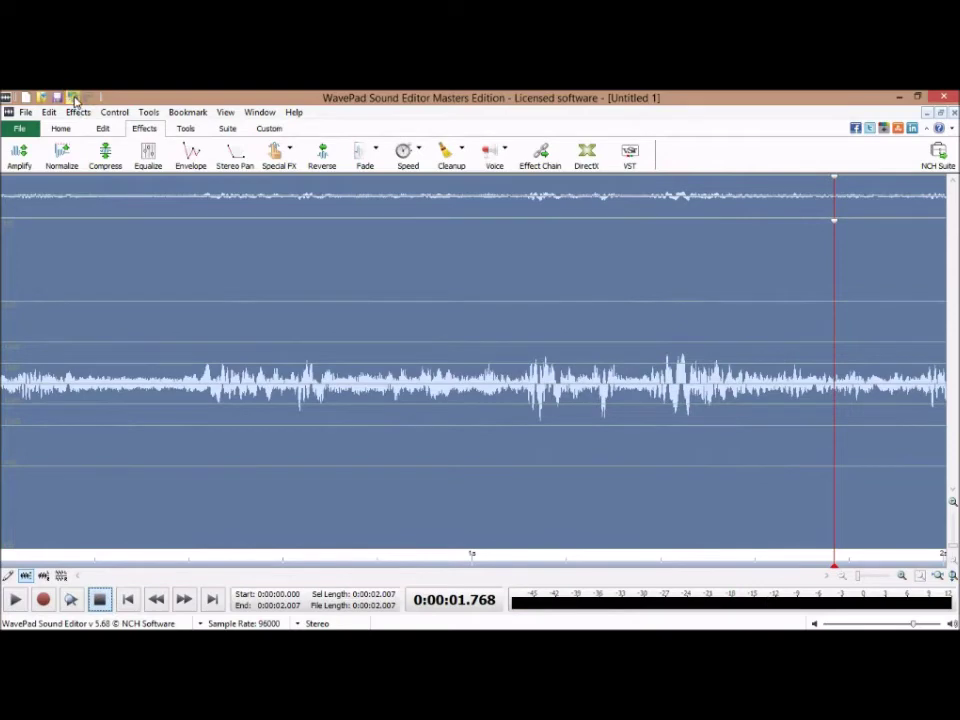
# Undo both amplifications and the multi-band noise gating
pyautogui.click(73, 97)
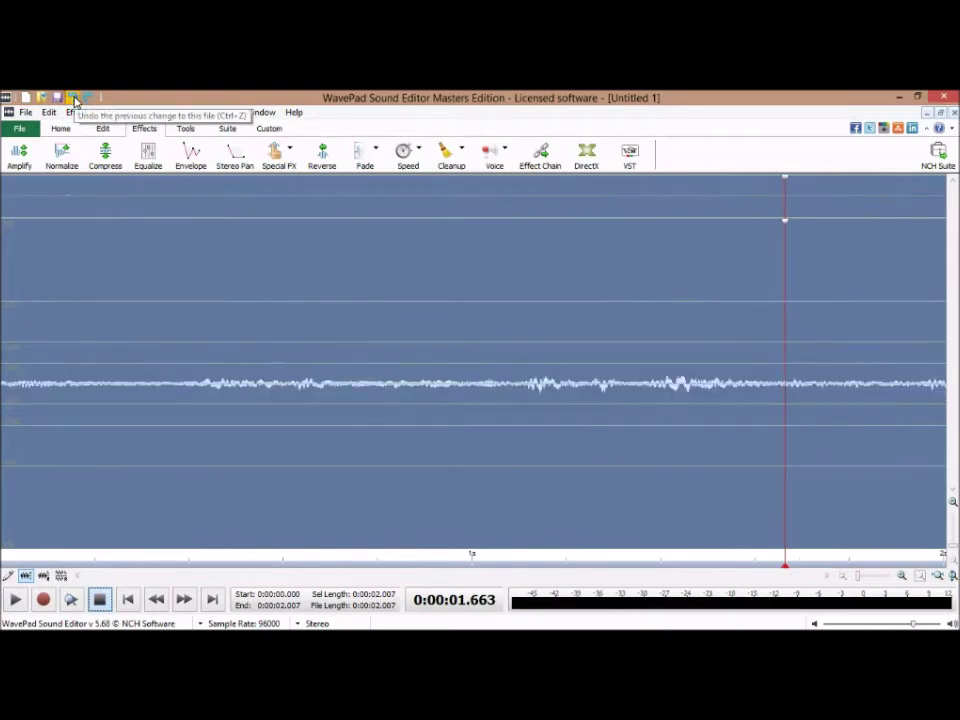
pyautogui.click(73, 97)
pyautogui.click(73, 97)
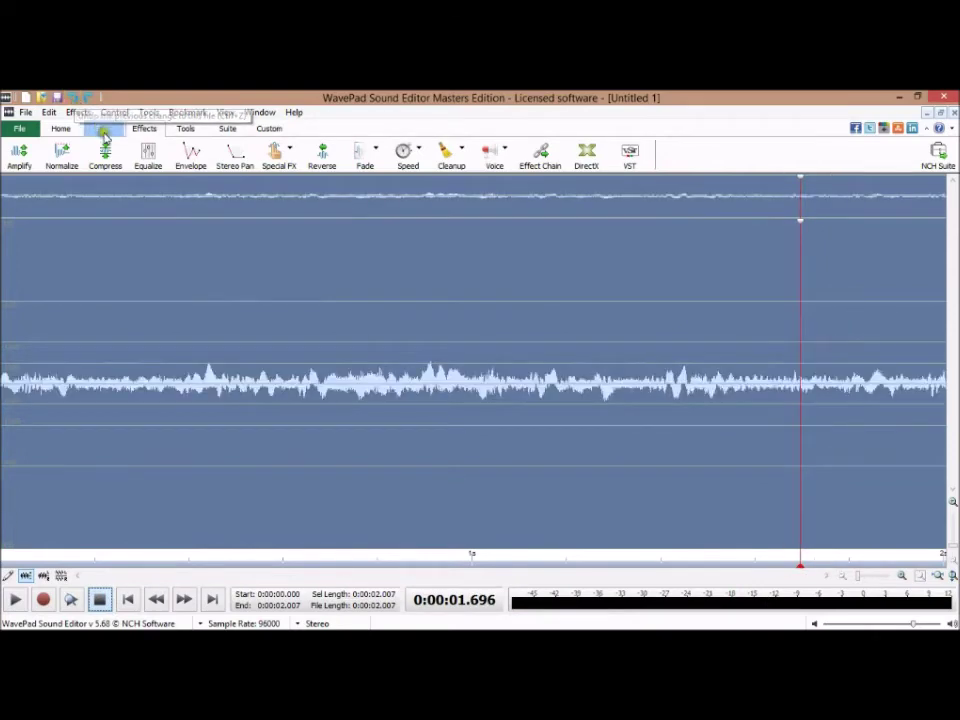
# Listen twice to the clip without the noise gating and amplification
pyautogui.click(15, 598)
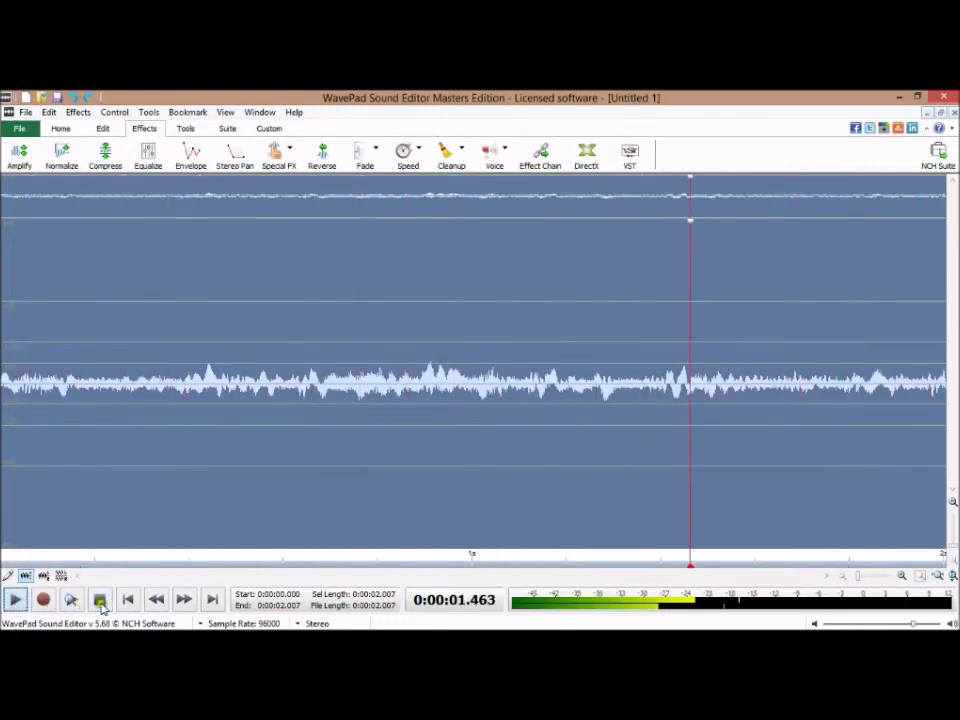
pyautogui.click(101, 600)
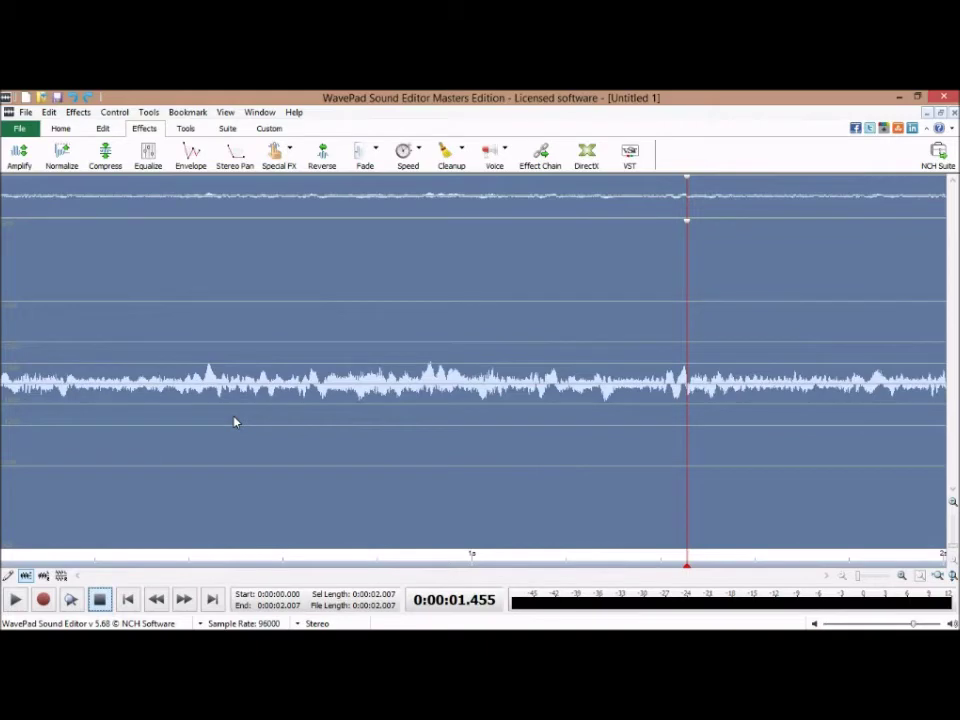
pyautogui.click(15, 601)
pyautogui.click(15, 601)
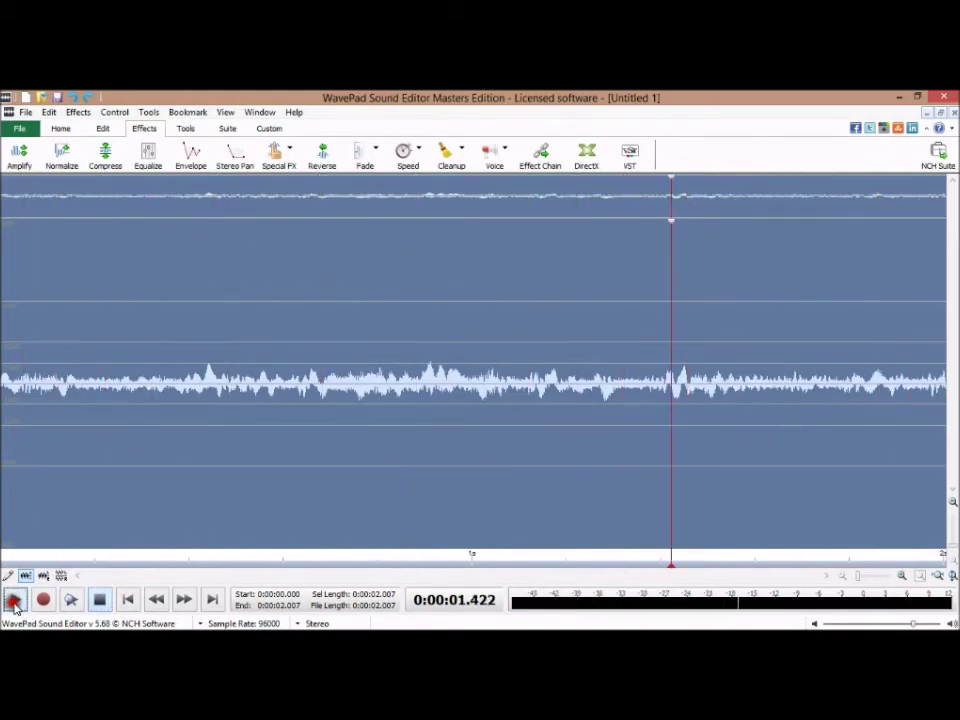
# Delete the clip's opening stretch up to about 0.5 s and listen to the shortened clip
pyautogui.click(233, 432)
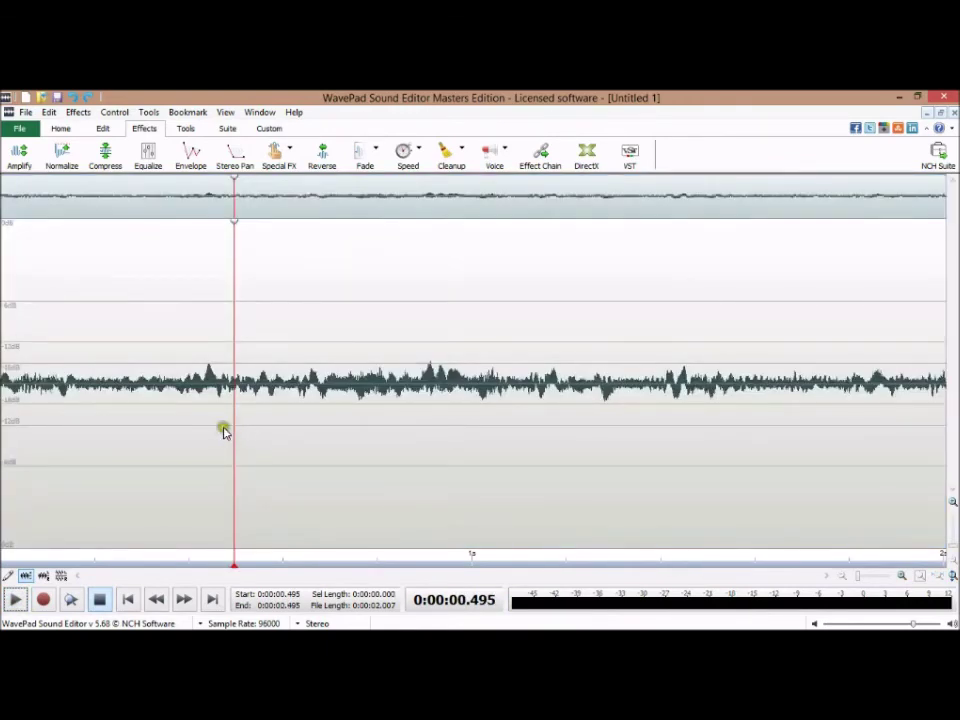
pyautogui.rightClick(195, 412)
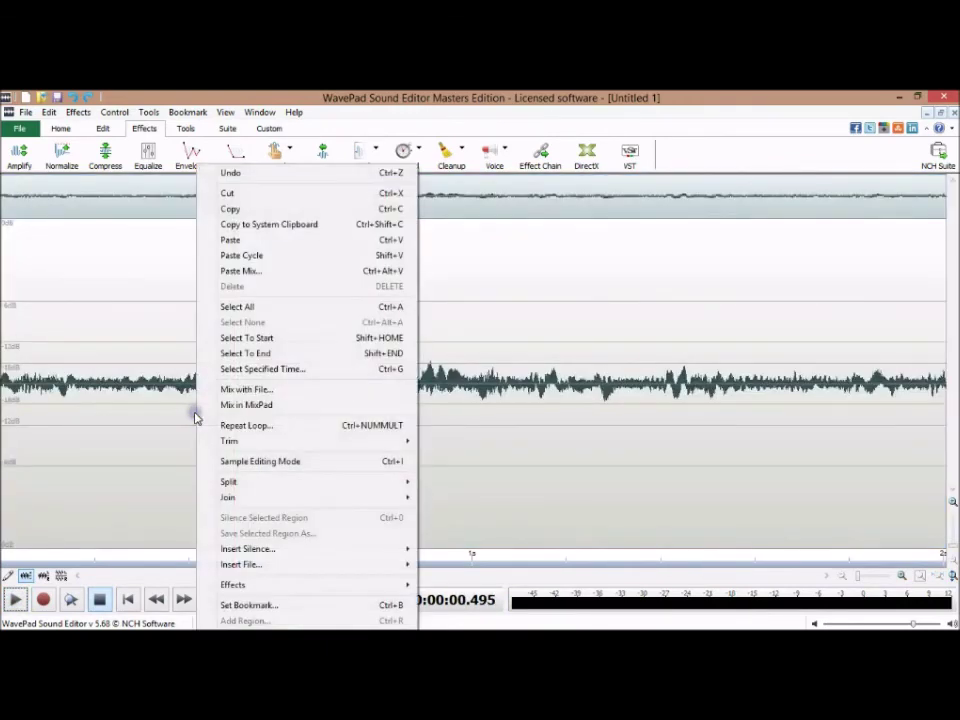
pyautogui.click(246, 338)
pyautogui.rightClick(172, 357)
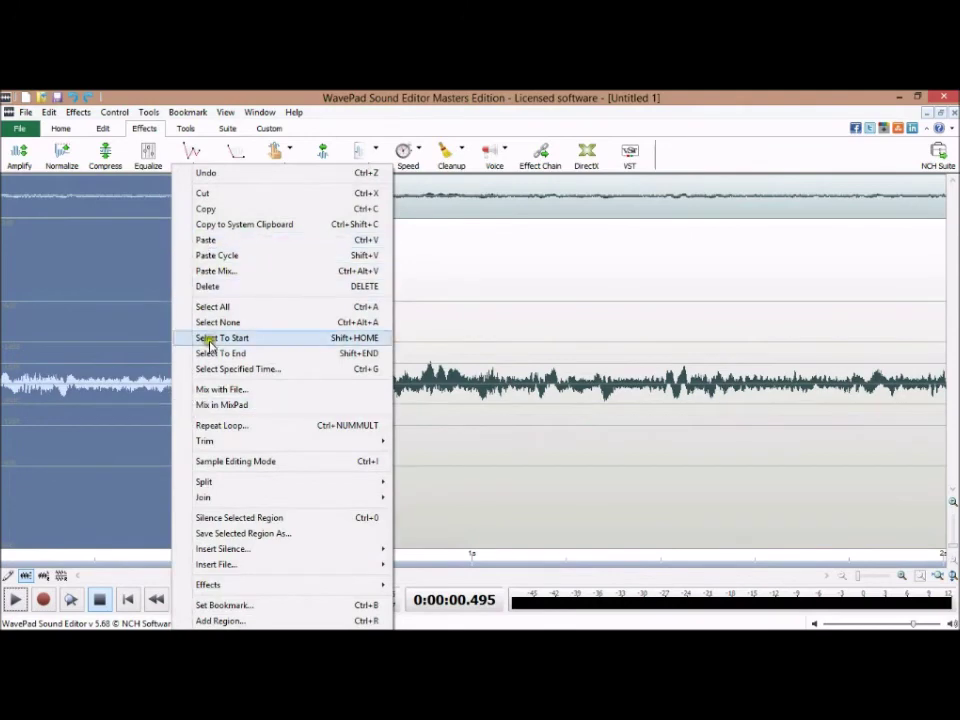
pyautogui.click(211, 287)
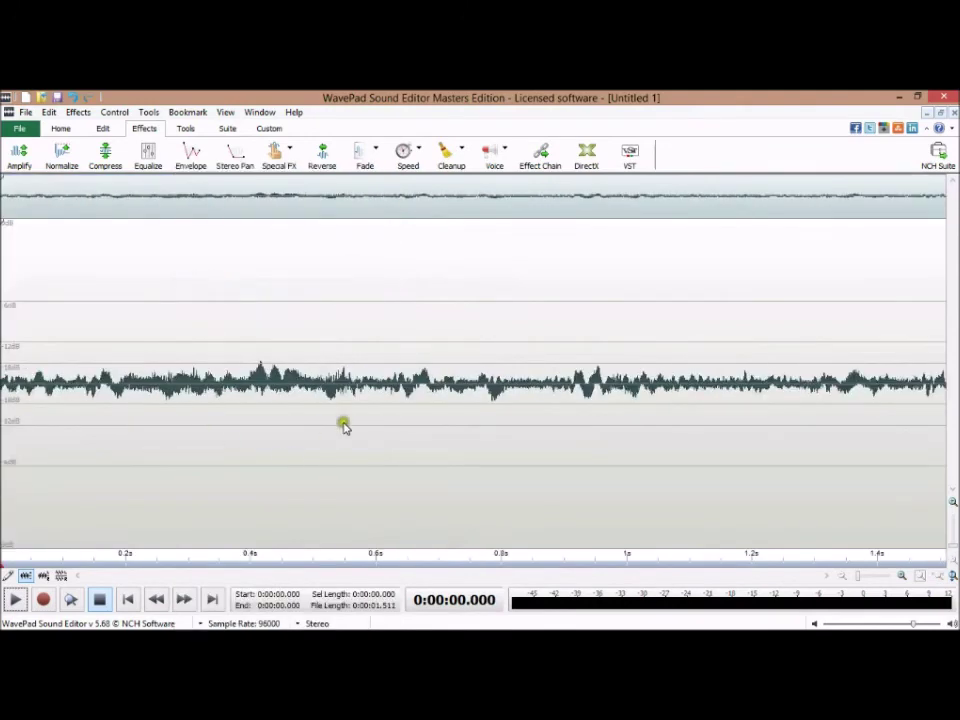
pyautogui.click(14, 600)
pyautogui.click(14, 600)
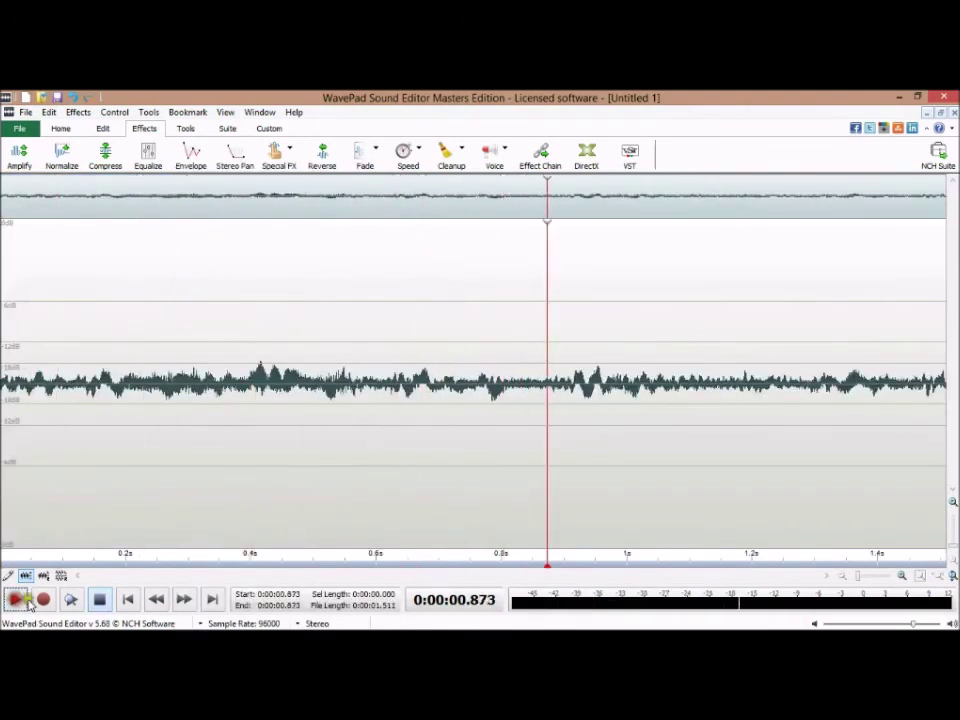
# Delete everything after about 0.87 s from the clip and listen to the shortened version
pyautogui.rightClick(545, 411)
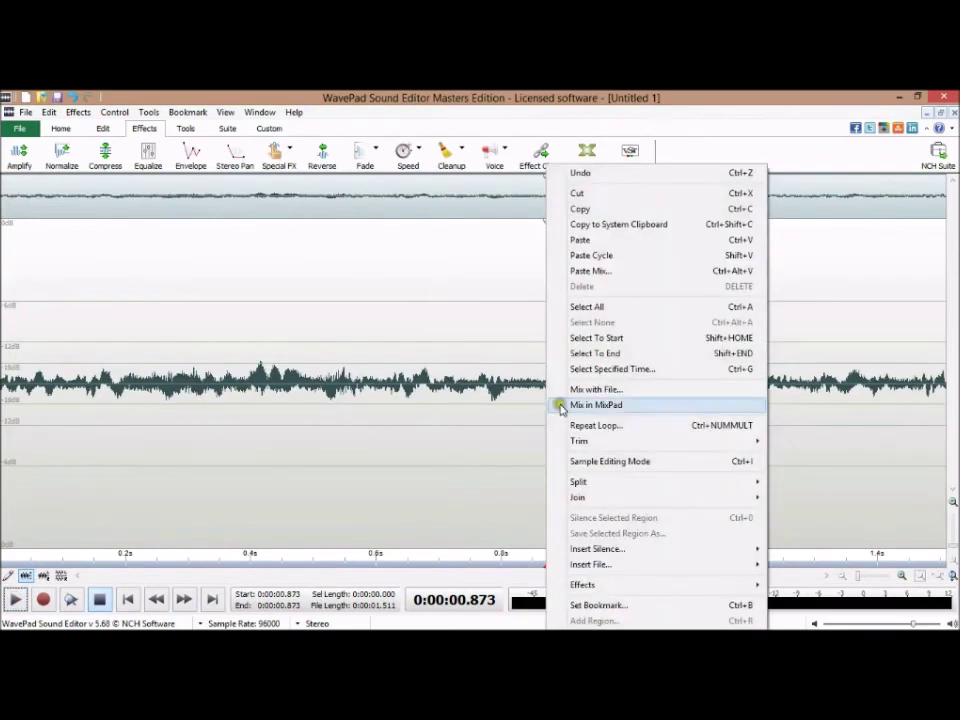
pyautogui.click(595, 353)
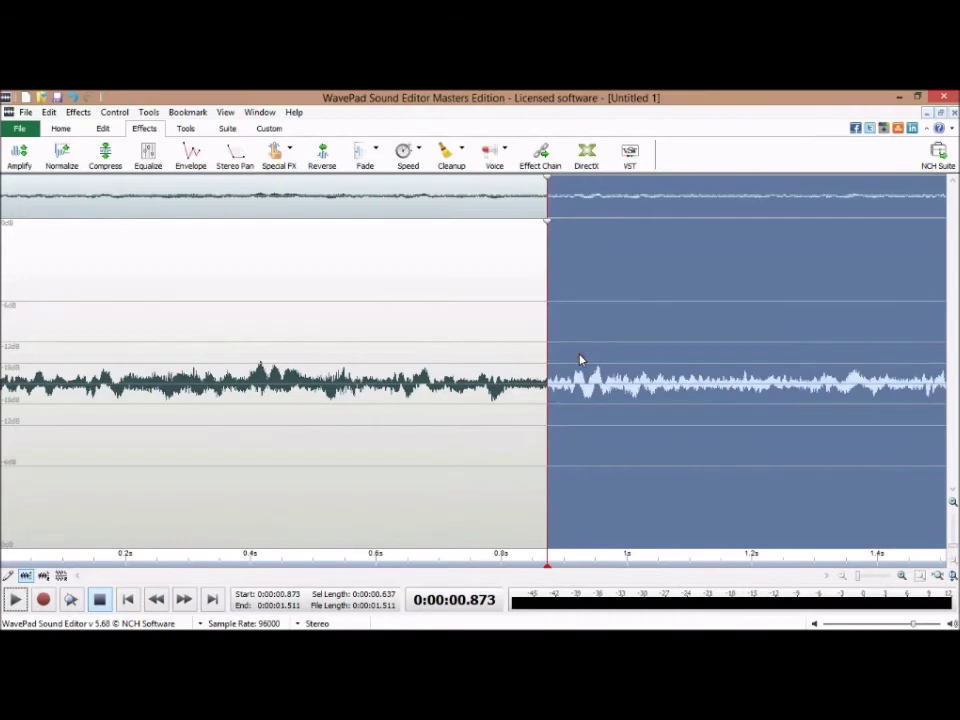
pyautogui.rightClick(580, 360)
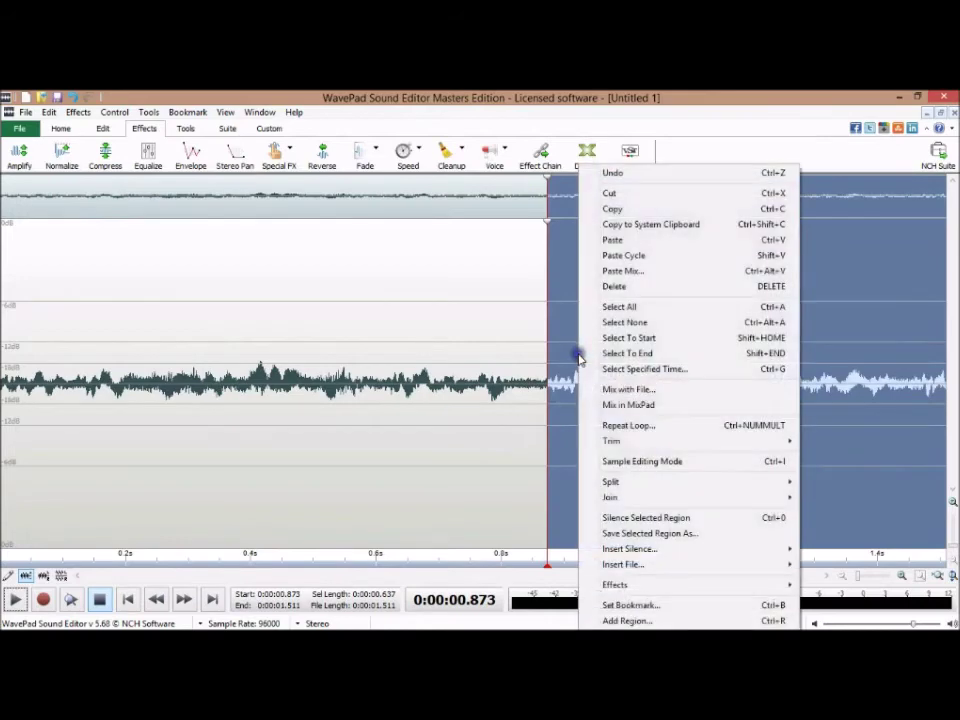
pyautogui.click(614, 287)
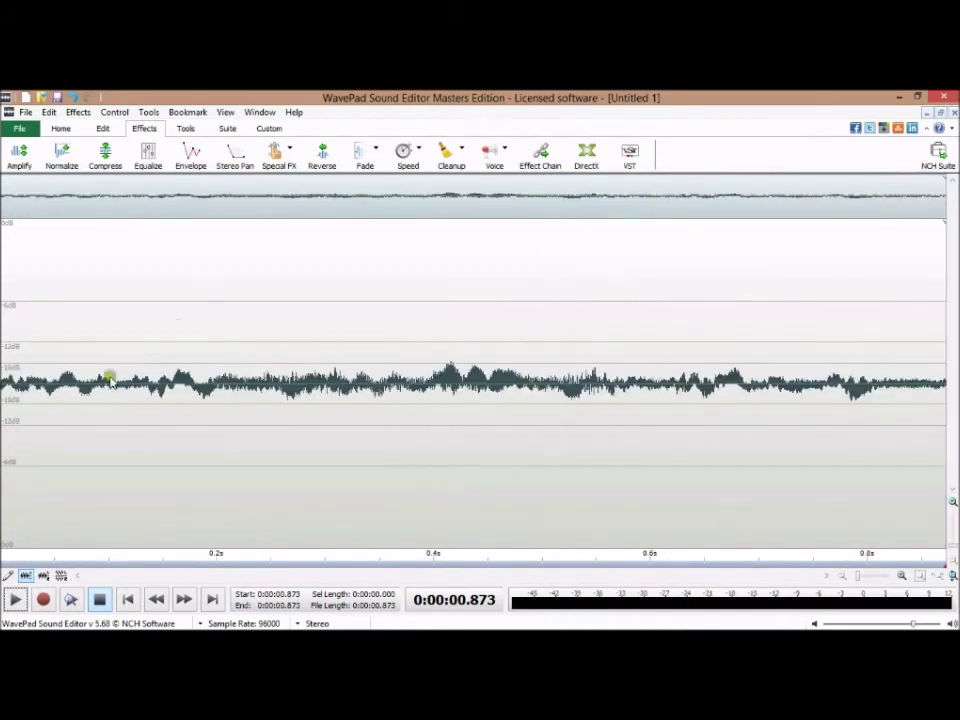
pyautogui.click(16, 601)
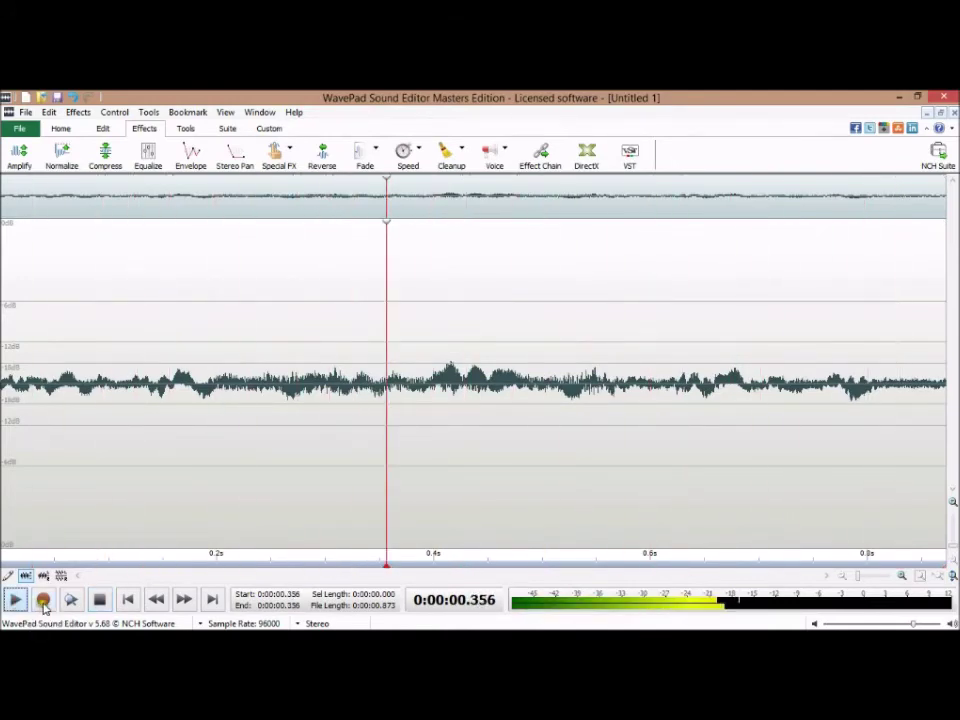
pyautogui.click(99, 600)
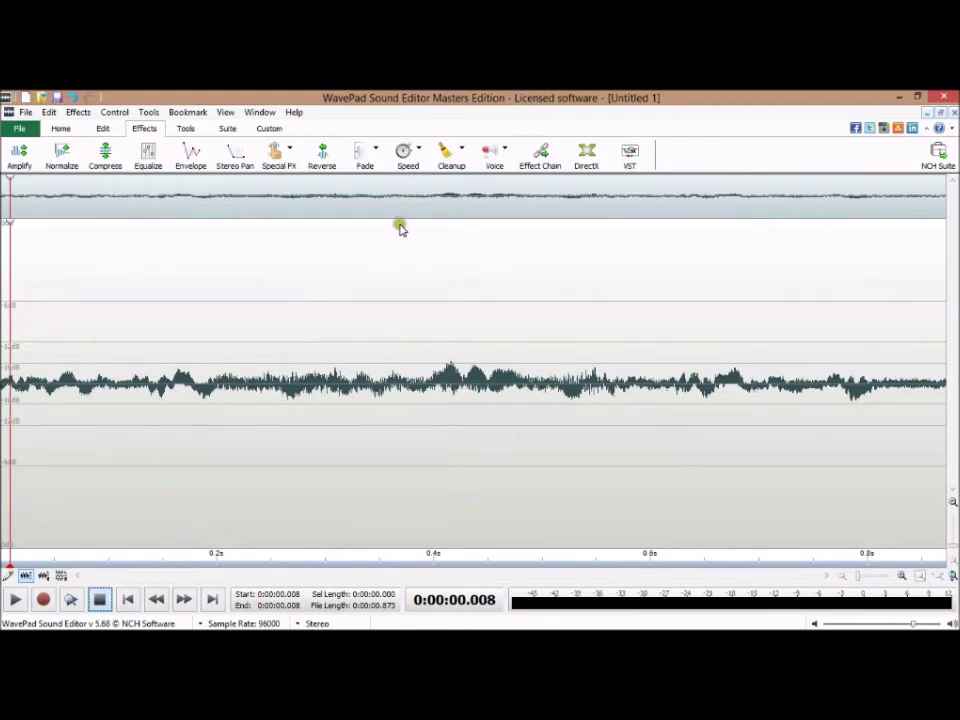
# Slow the whole clip with a speed change to a resultant duration of 4 s and listen to it
pyautogui.click(410, 168)
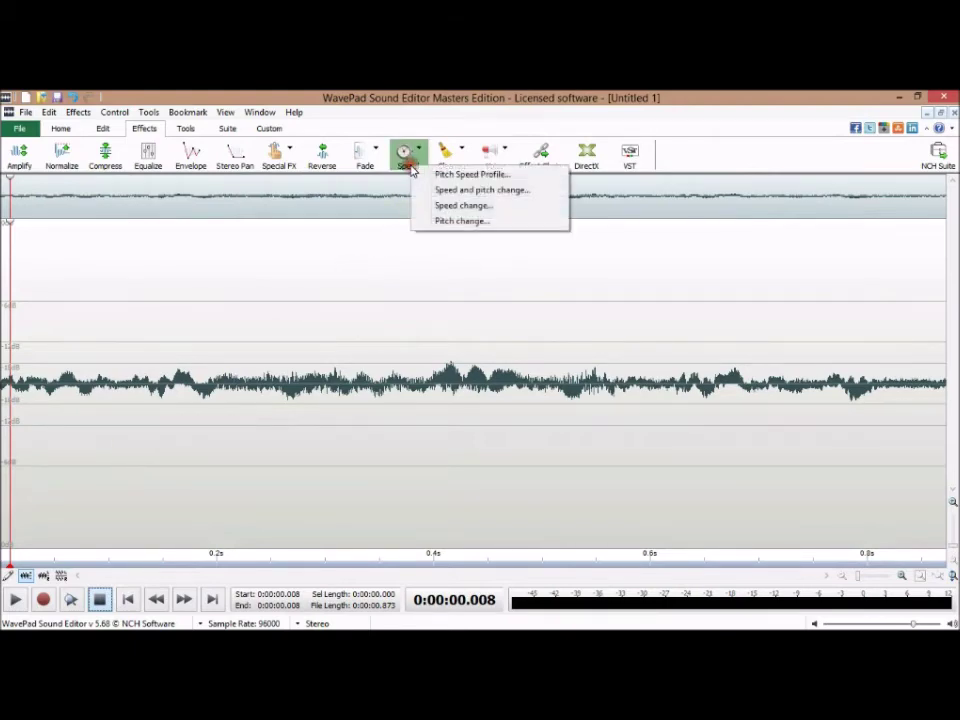
pyautogui.click(455, 221)
pyautogui.click(455, 206)
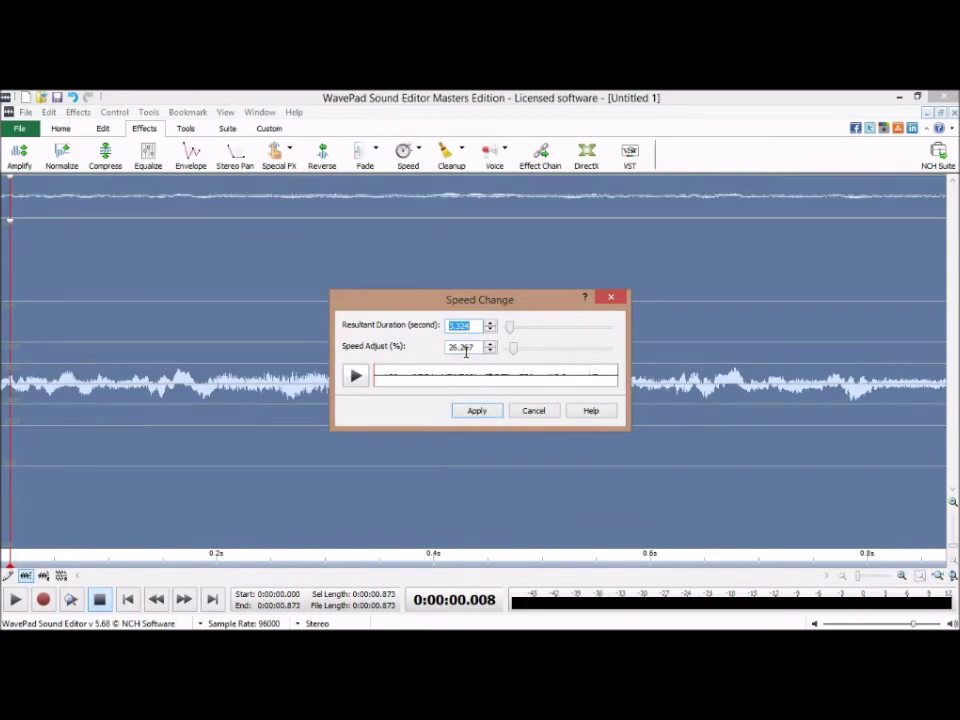
pyautogui.write('4')
pyautogui.click(476, 411)
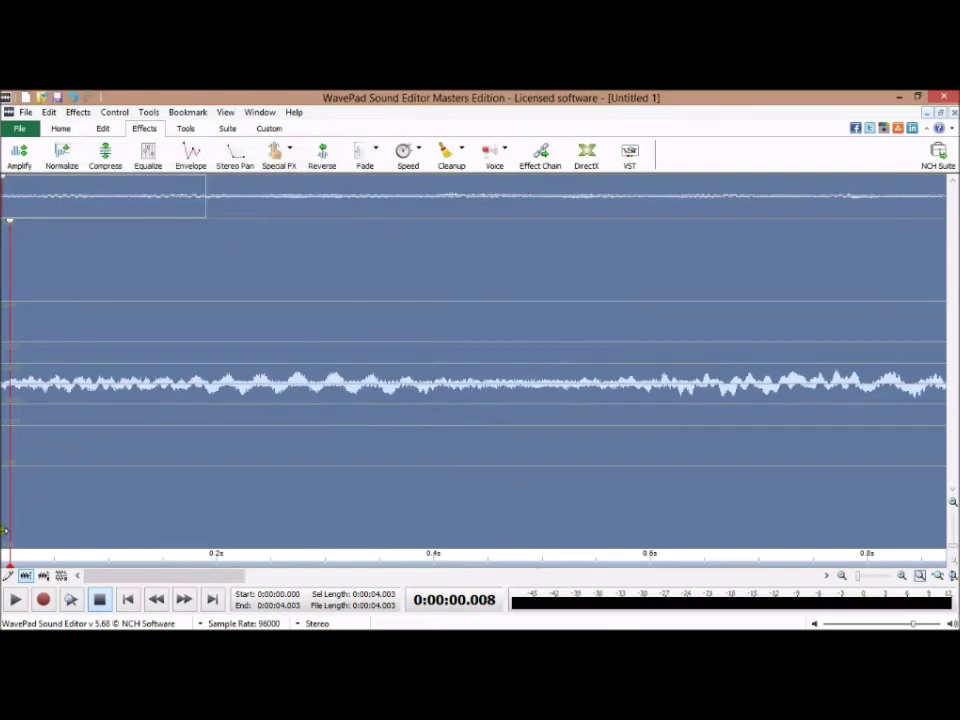
pyautogui.click(12, 600)
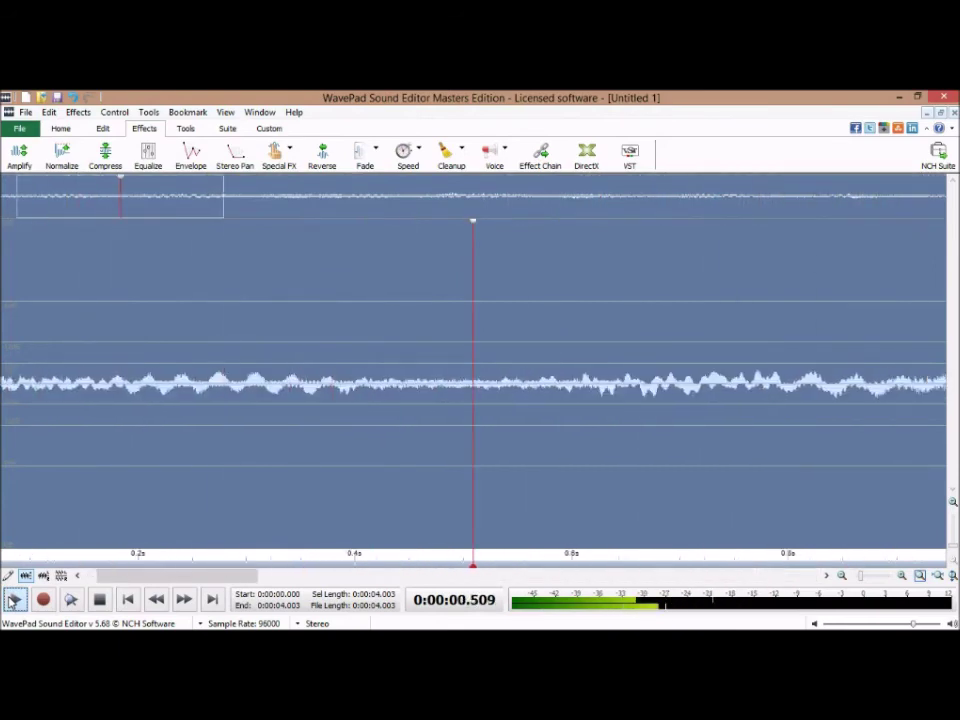
pyautogui.click(97, 600)
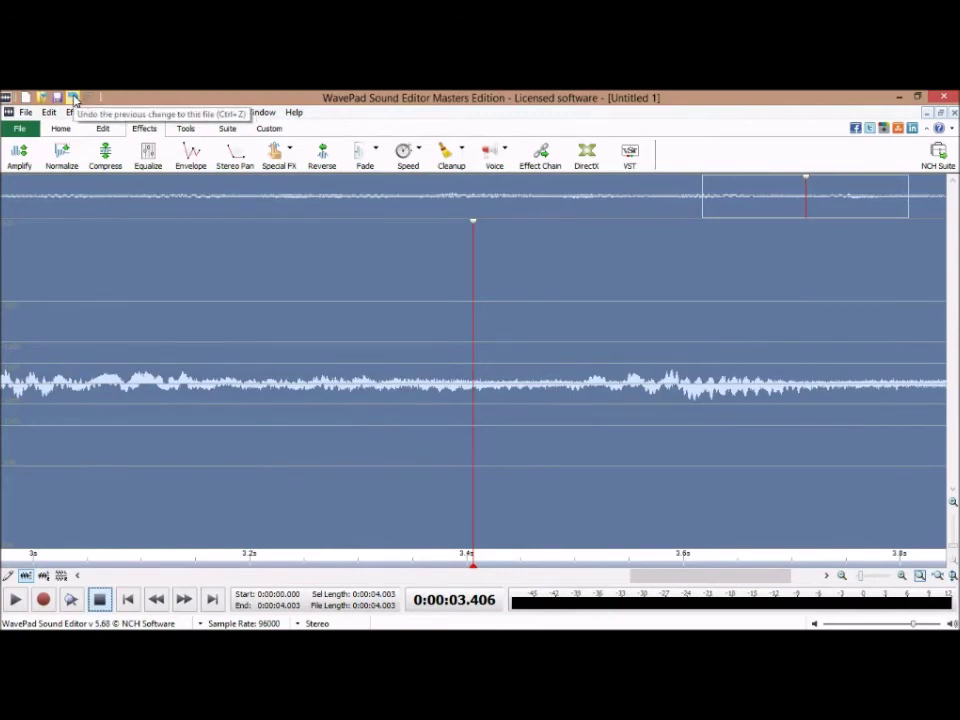
# Undo the 4-second speed change and listen to the clip at its normal speed
pyautogui.click(73, 99)
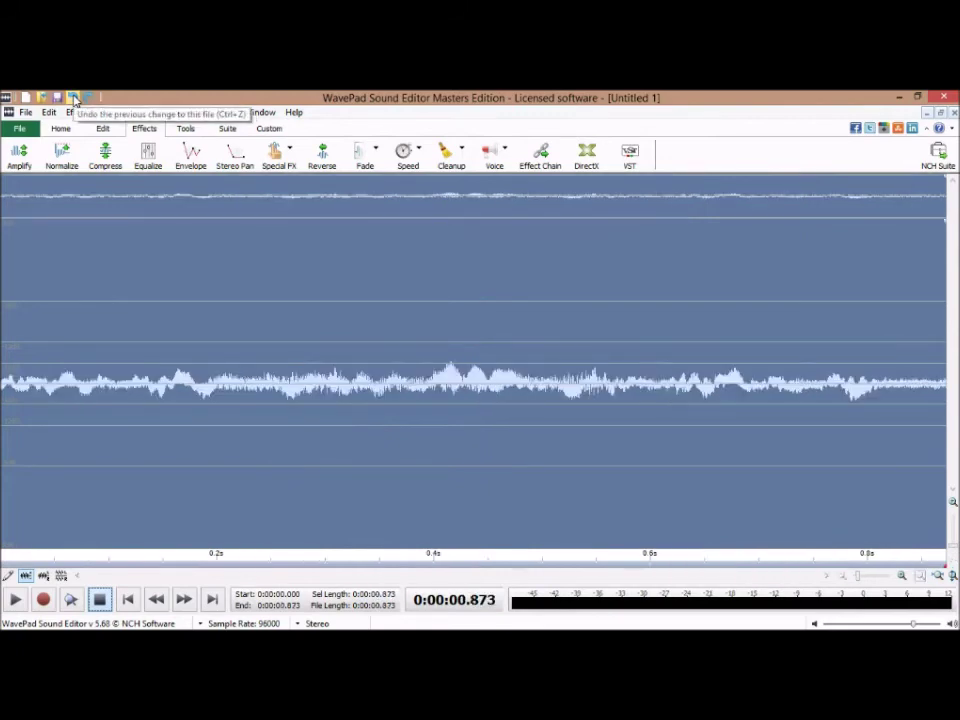
pyautogui.click(16, 600)
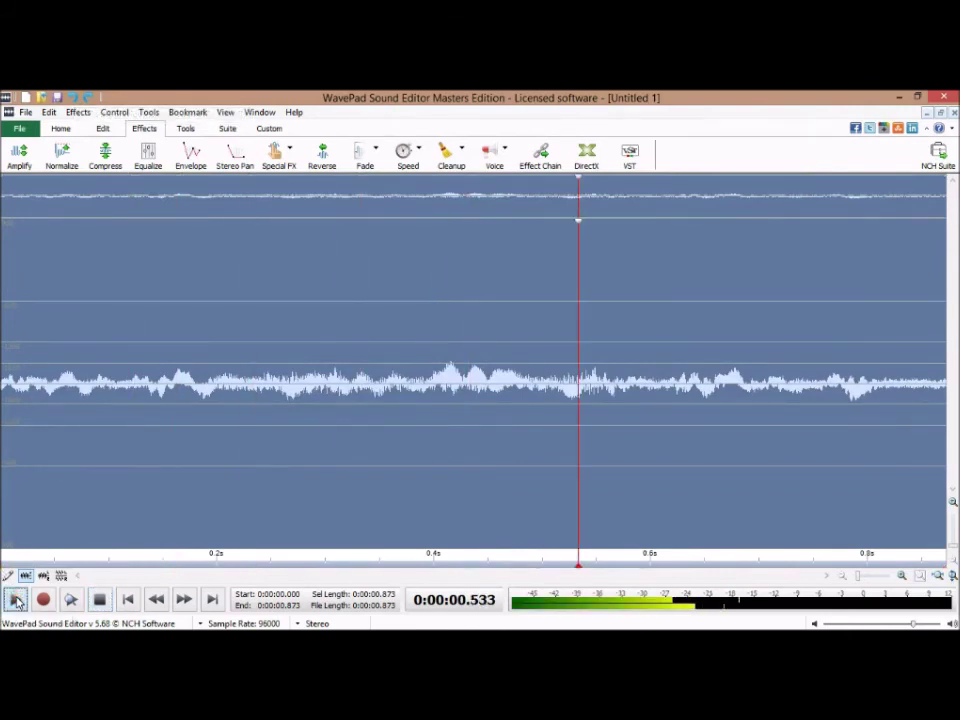
pyautogui.click(97, 600)
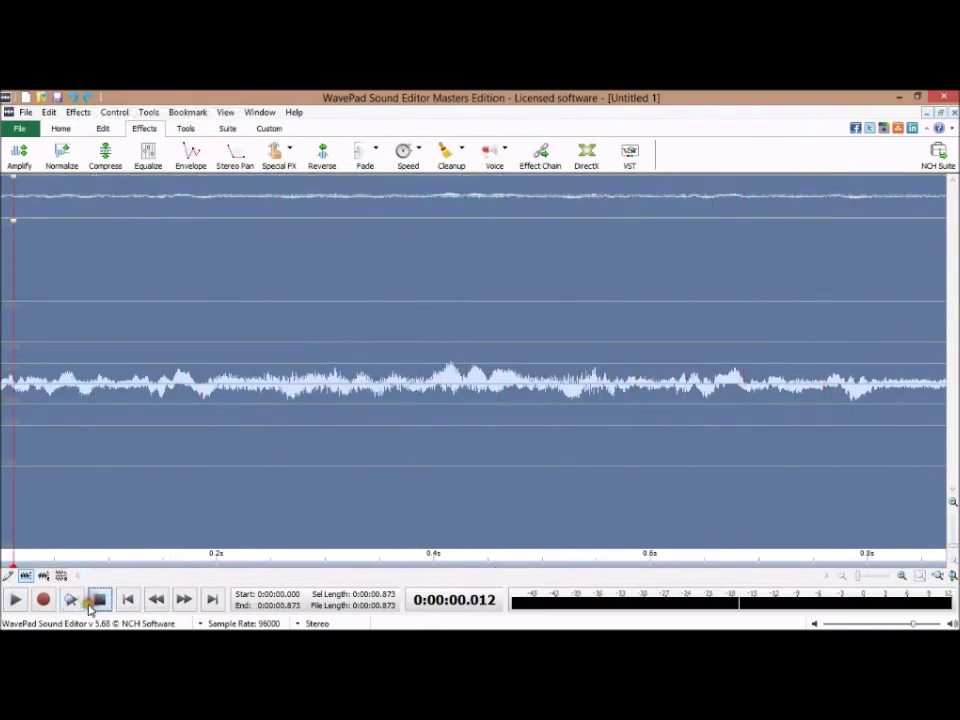
# Slow the whole clip with a speed change to a resultant duration of 4.5 s and listen to it
pyautogui.click(398, 165)
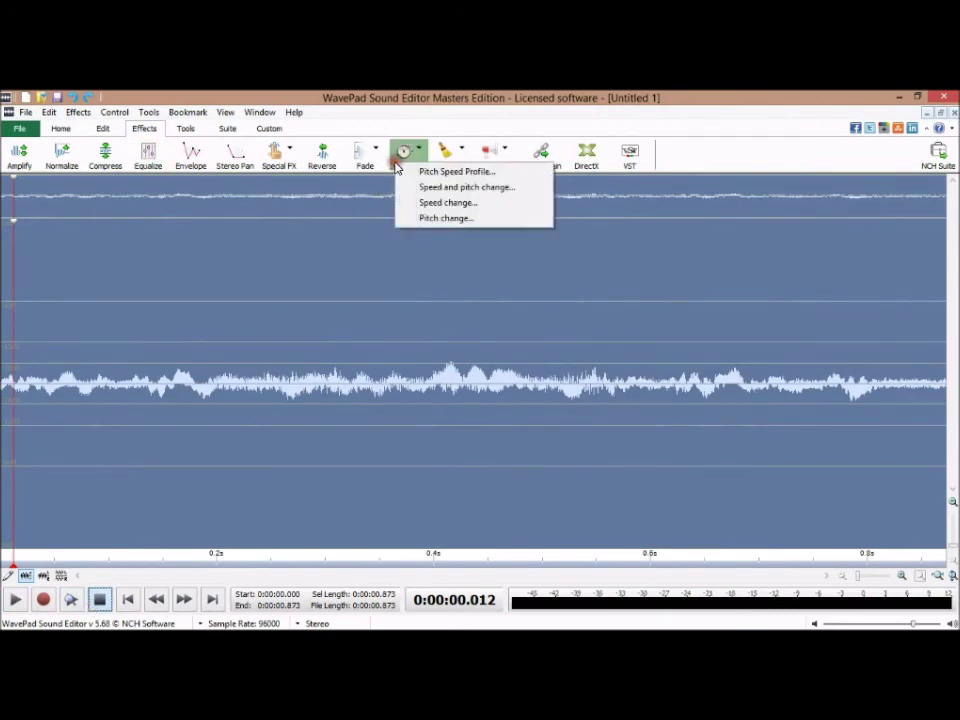
pyautogui.click(435, 203)
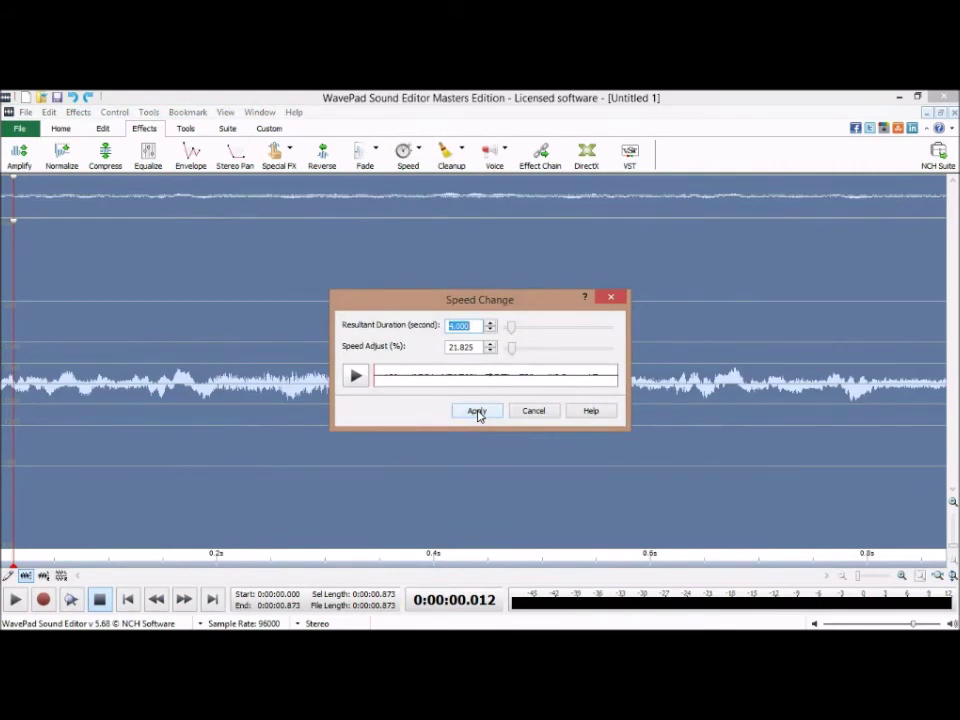
pyautogui.write('4.5')
pyautogui.click(465, 413)
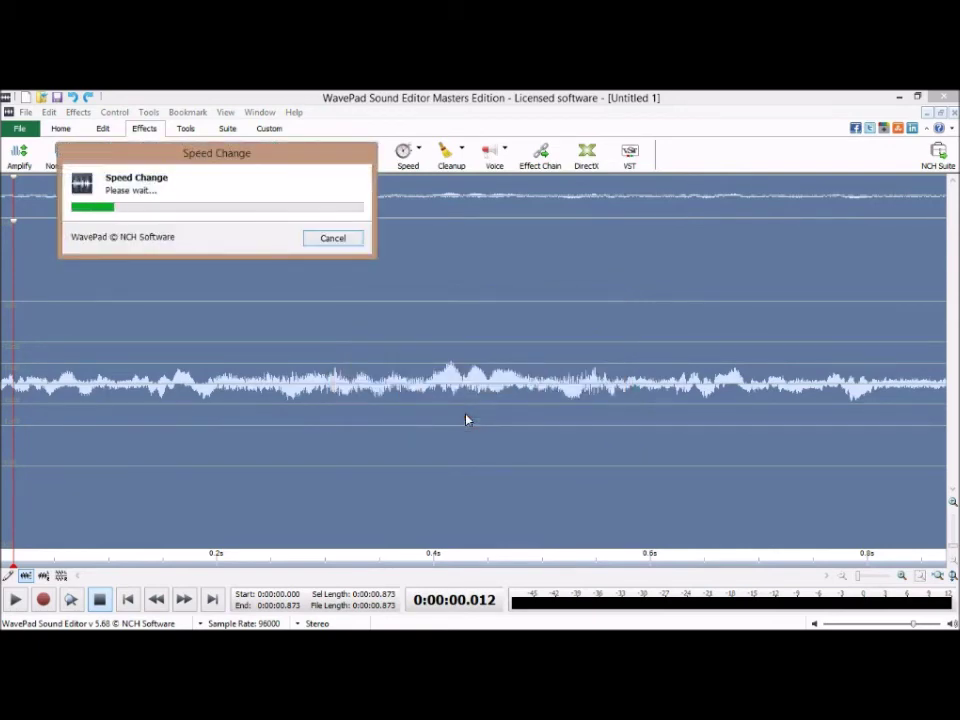
pyautogui.click(14, 600)
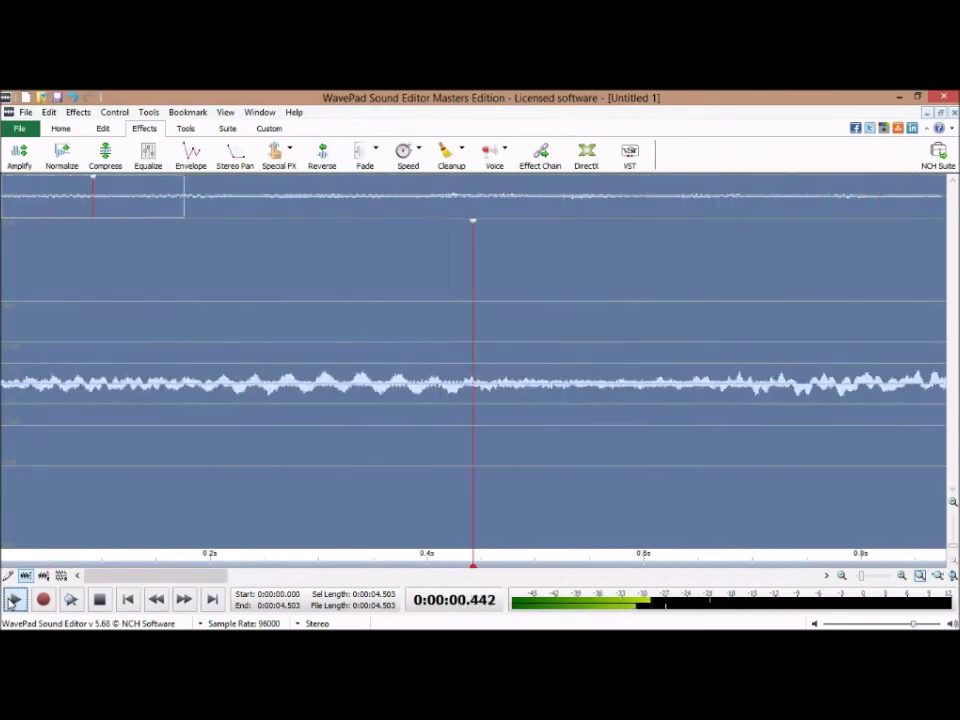
pyautogui.click(102, 602)
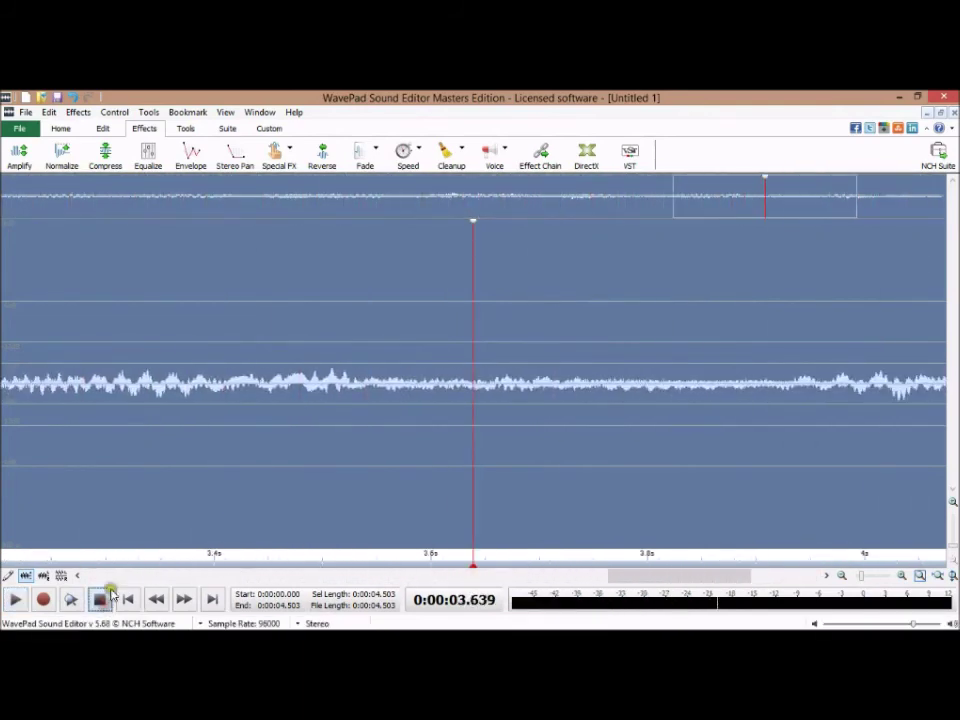
# Undo the 4.5-second speed change, keeping the deletion of the clip's end, and replay the clip
pyautogui.click(72, 98)
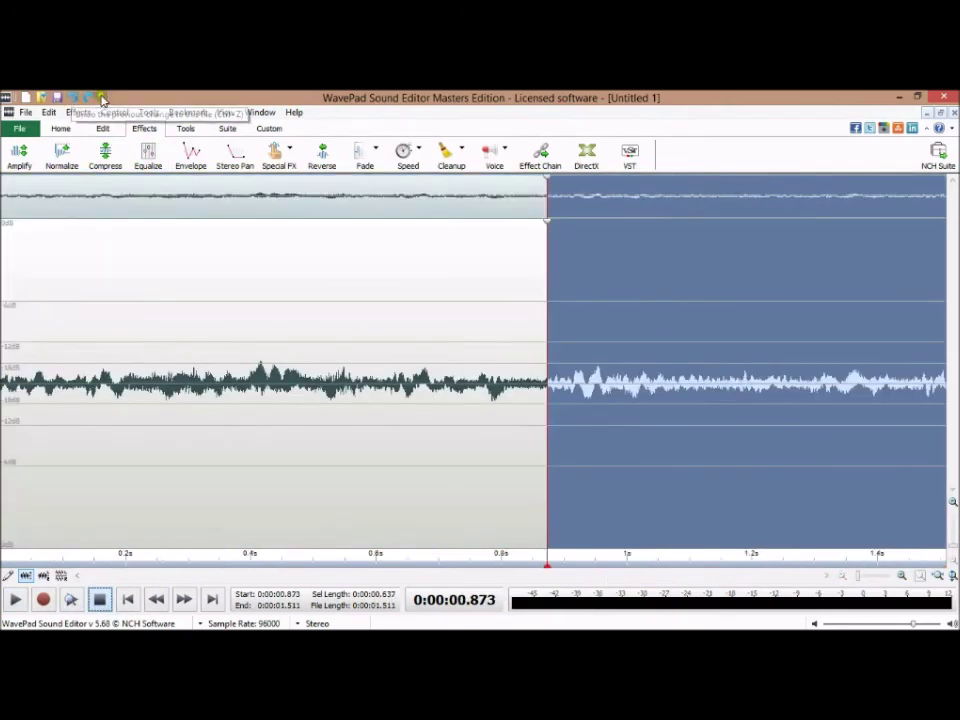
pyautogui.click(72, 98)
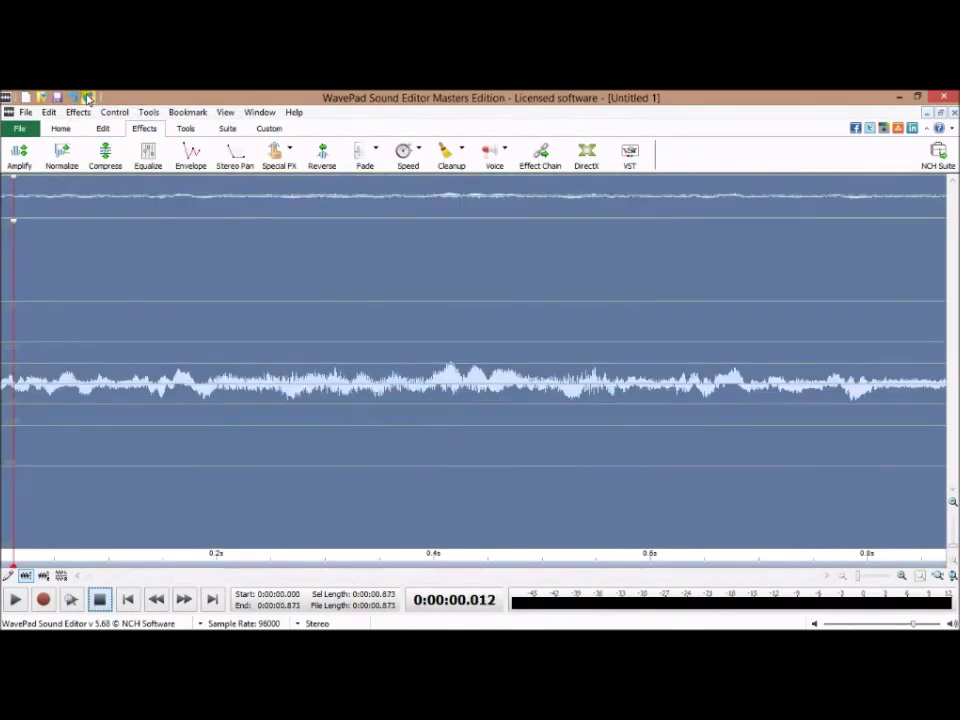
pyautogui.click(13, 599)
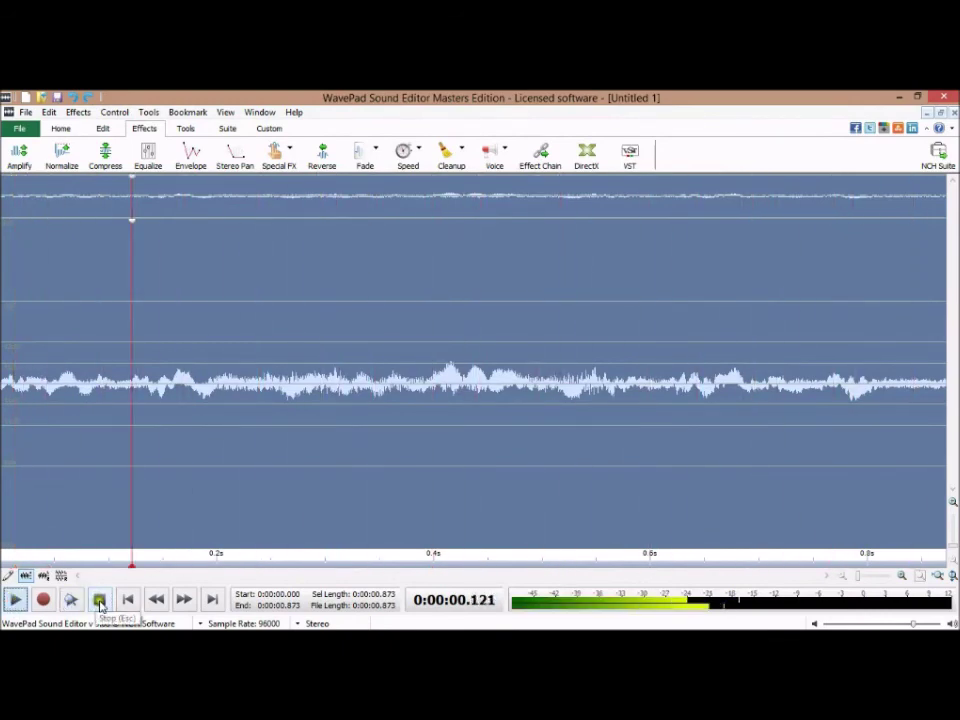
pyautogui.click(99, 603)
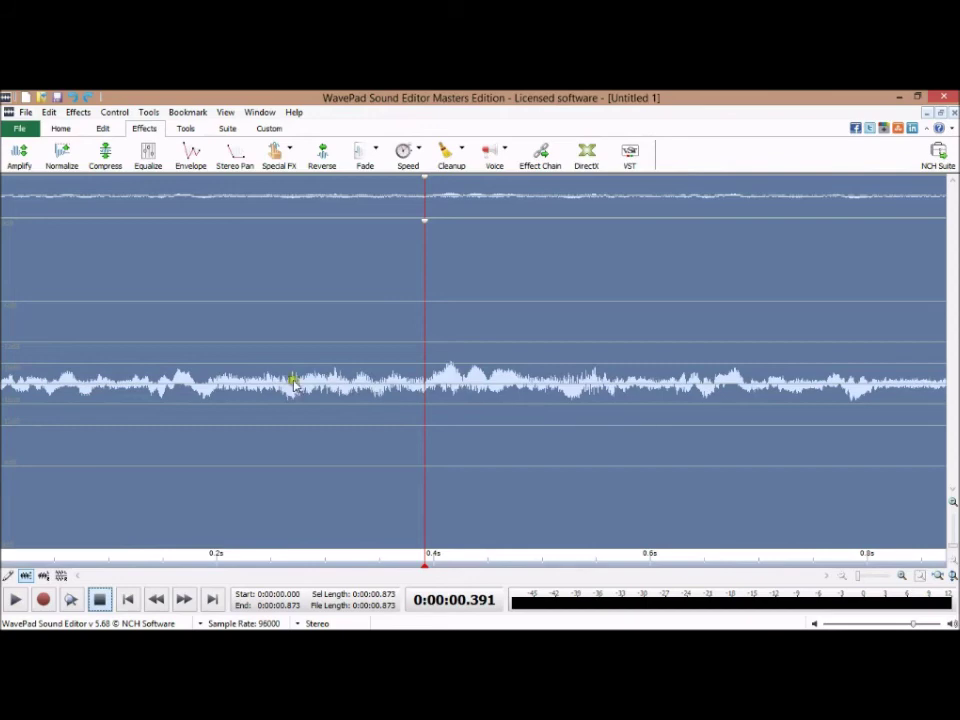
# Select the entire clip, reverse it and listen to it playing backwards
pyautogui.click(363, 411)
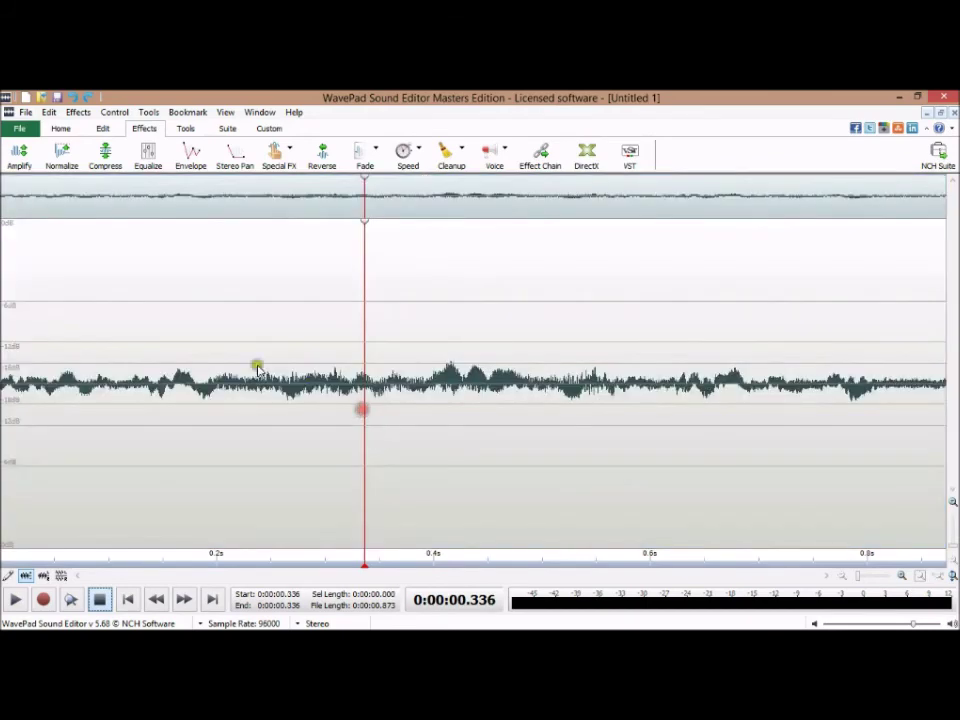
pyautogui.rightClick(128, 300)
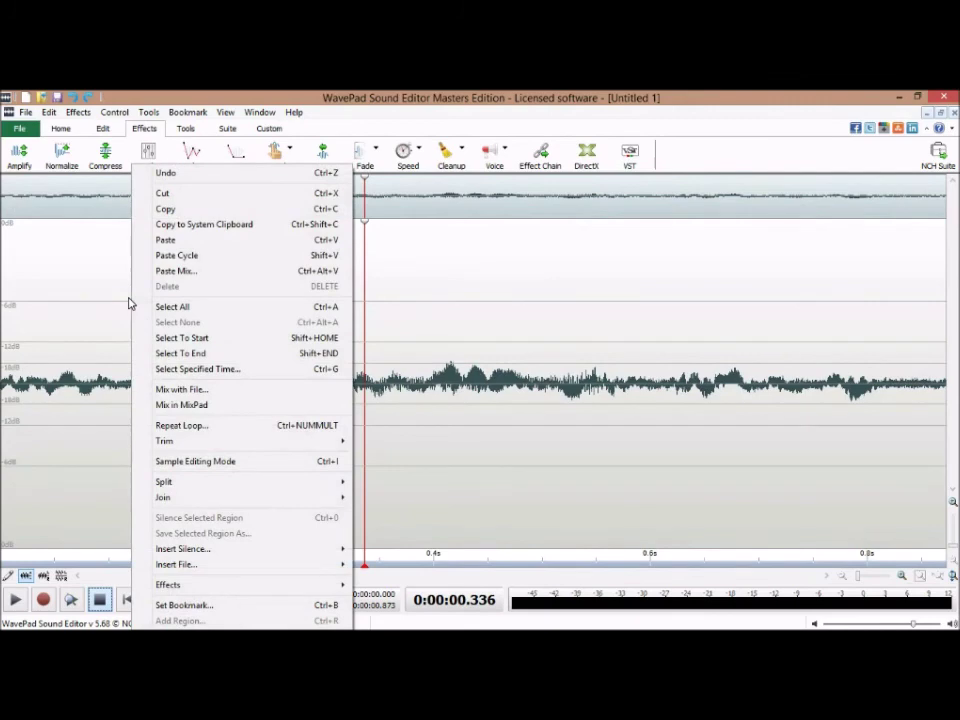
pyautogui.click(152, 306)
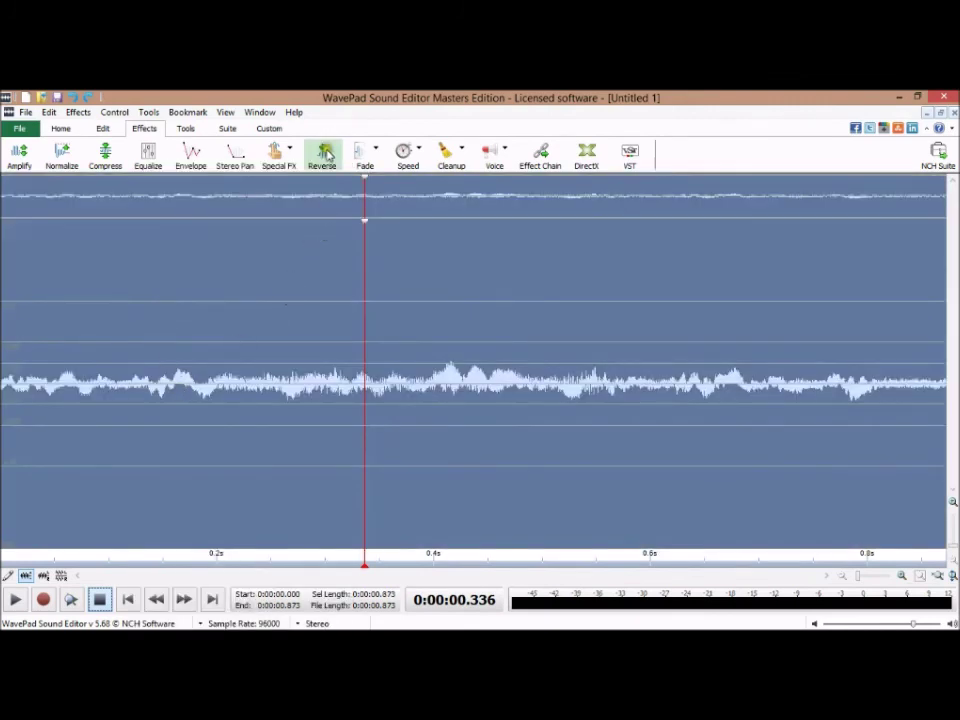
pyautogui.click(326, 152)
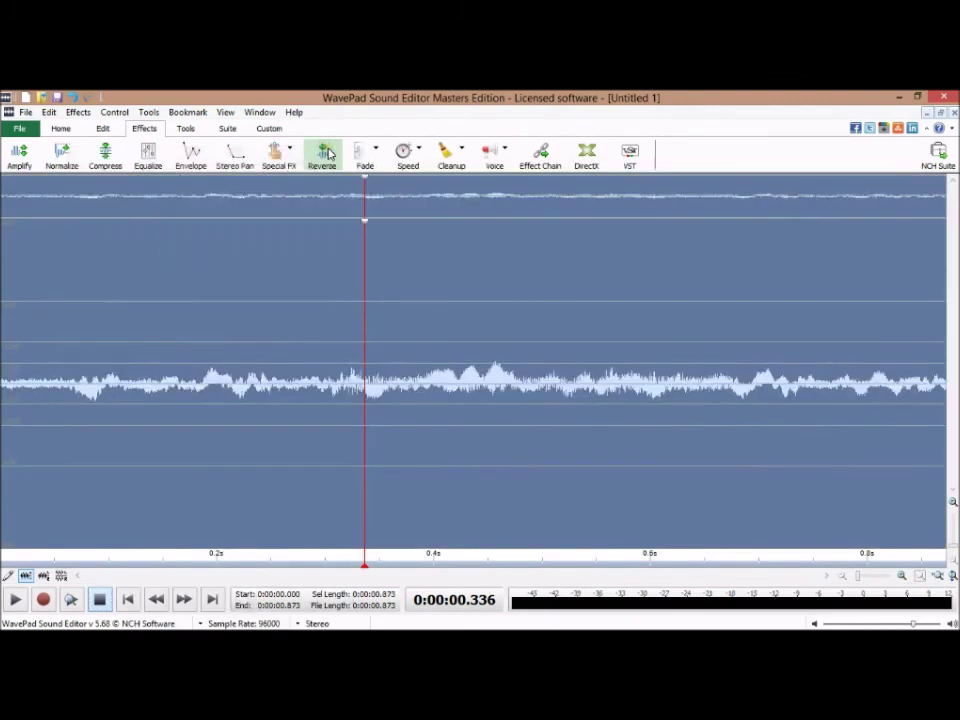
pyautogui.click(14, 600)
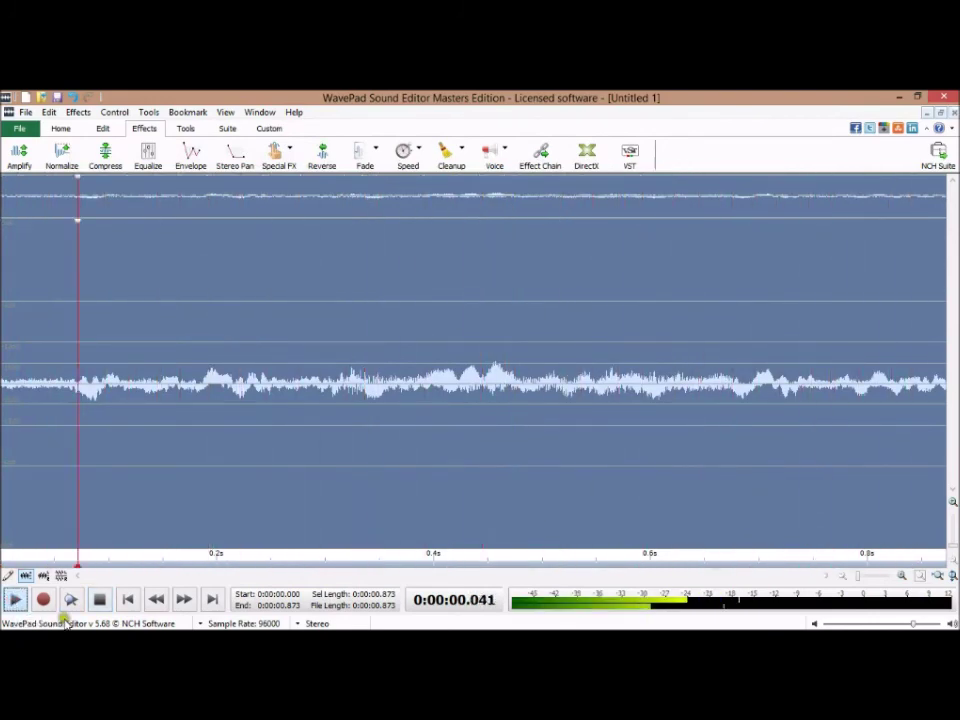
pyautogui.click(100, 600)
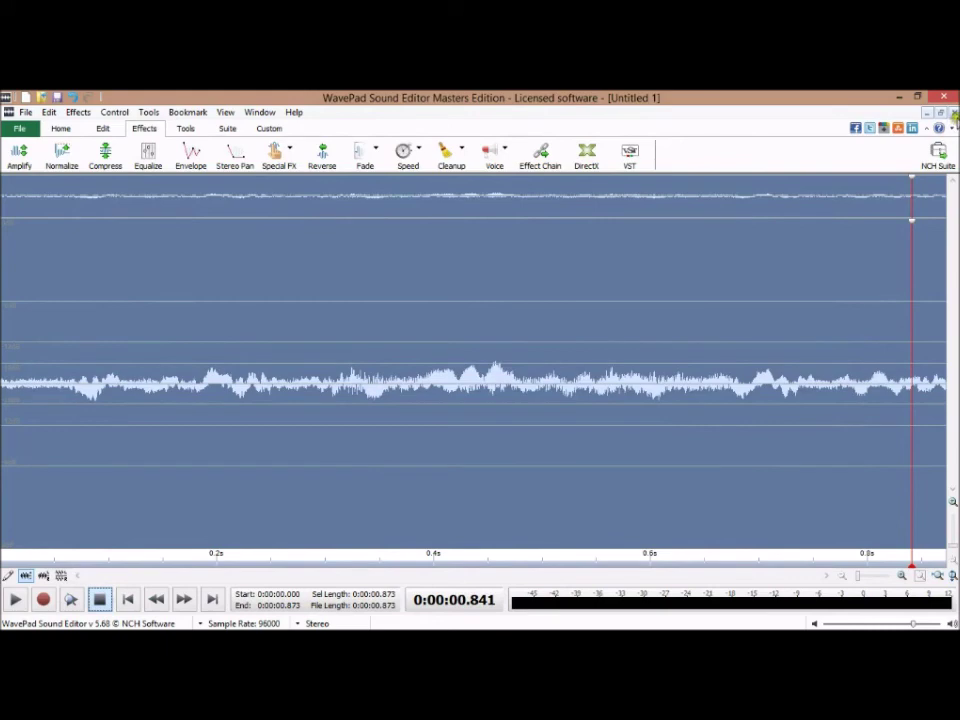
# Close the current clip without saving and record a new voice clip of about 4 s
pyautogui.click(943, 98)
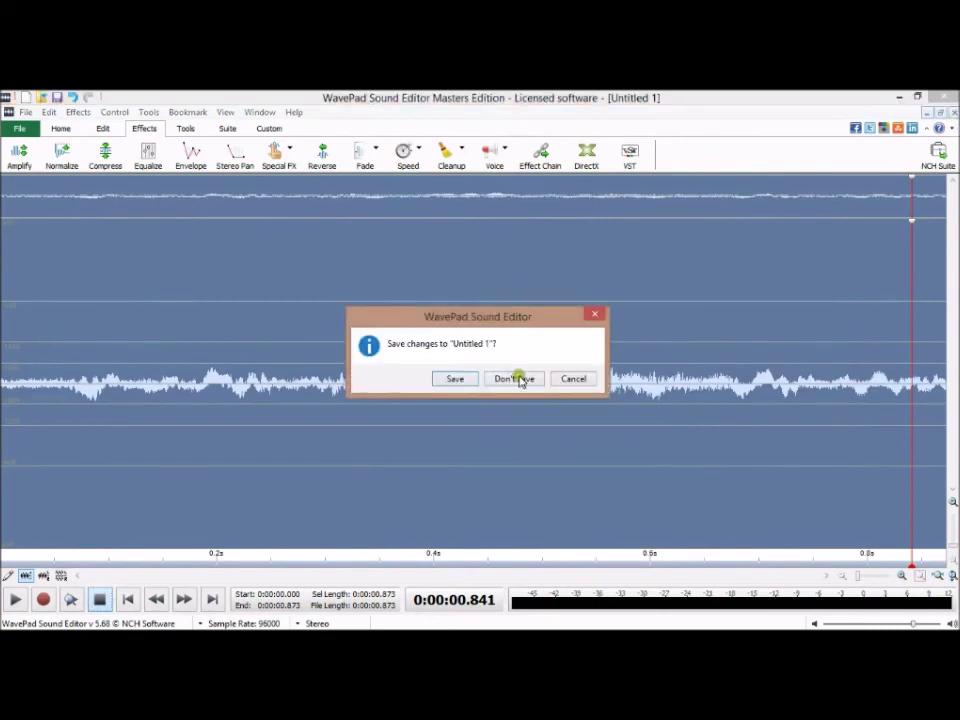
pyautogui.click(515, 379)
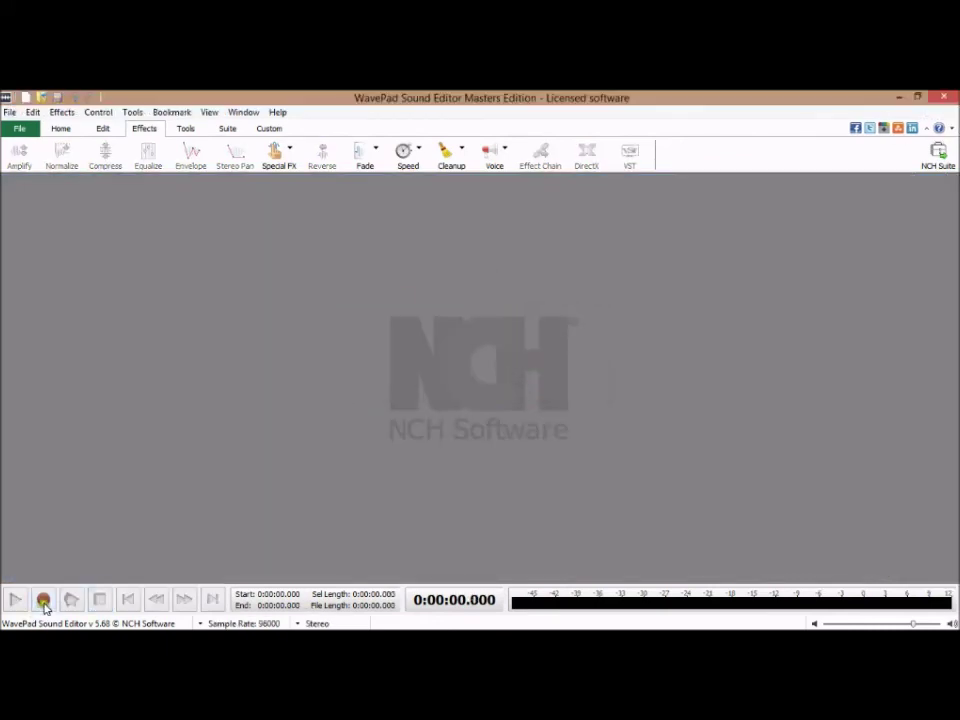
pyautogui.click(43, 600)
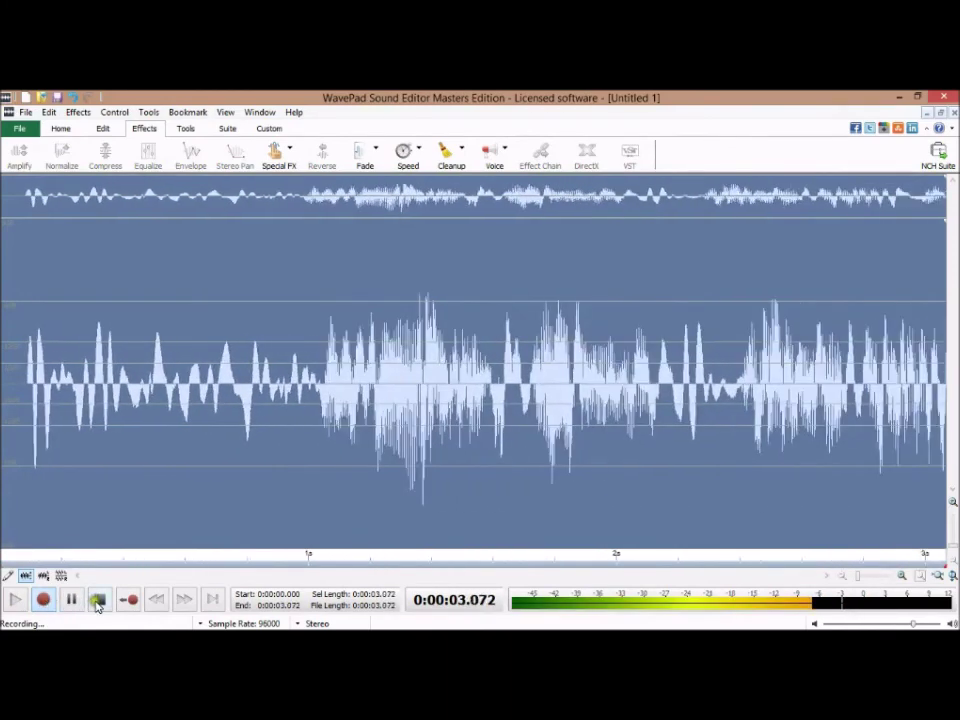
pyautogui.click(98, 601)
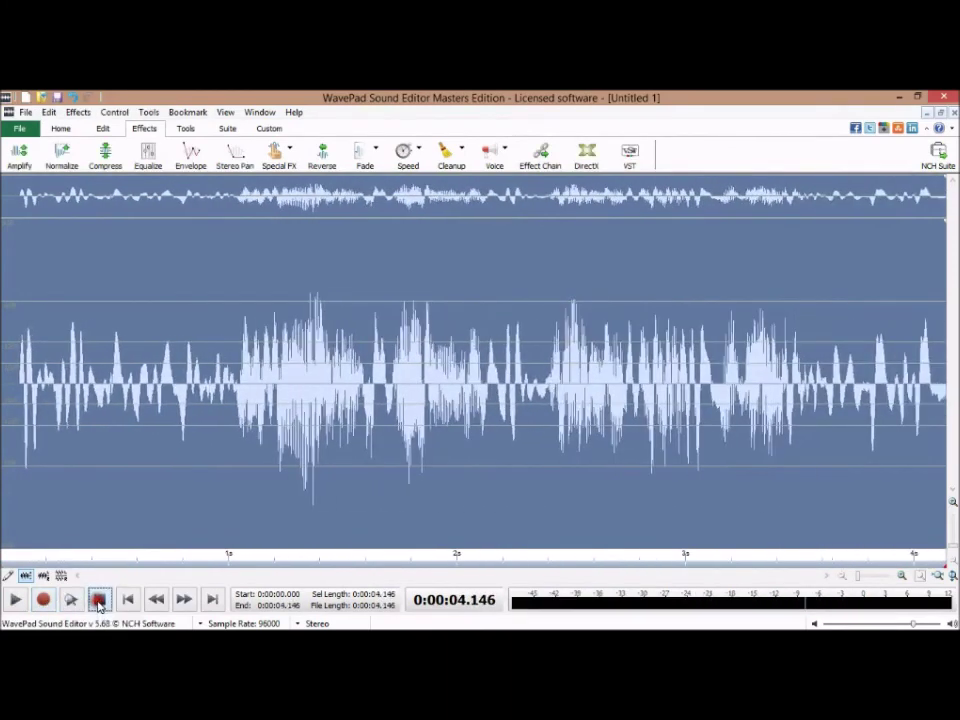
# Listen to the new recording and reverse the whole clip
pyautogui.click(16, 601)
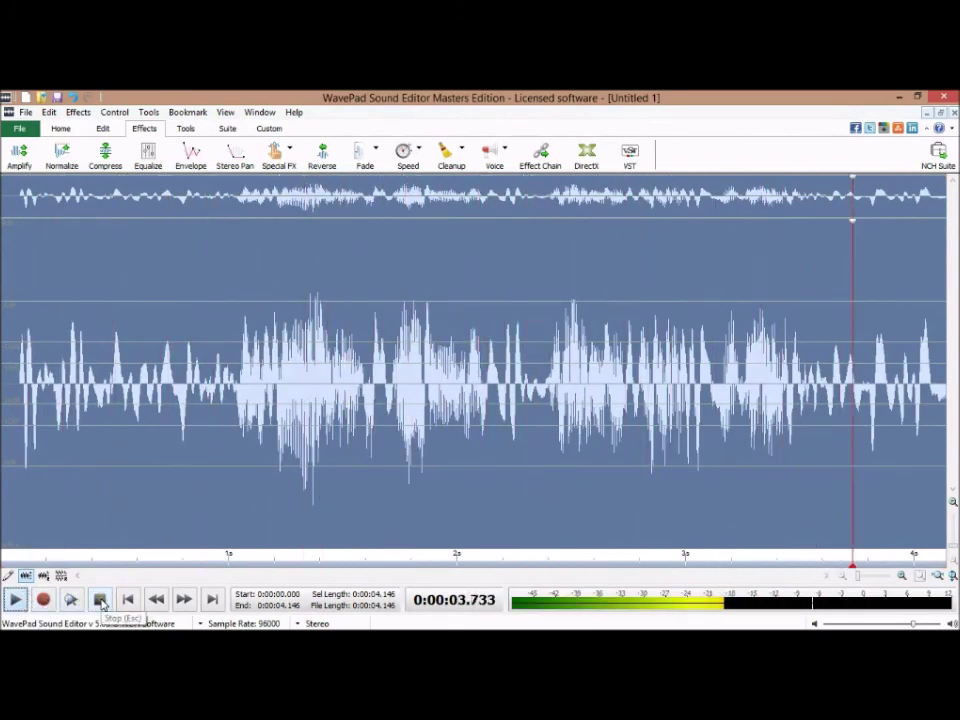
pyautogui.click(322, 152)
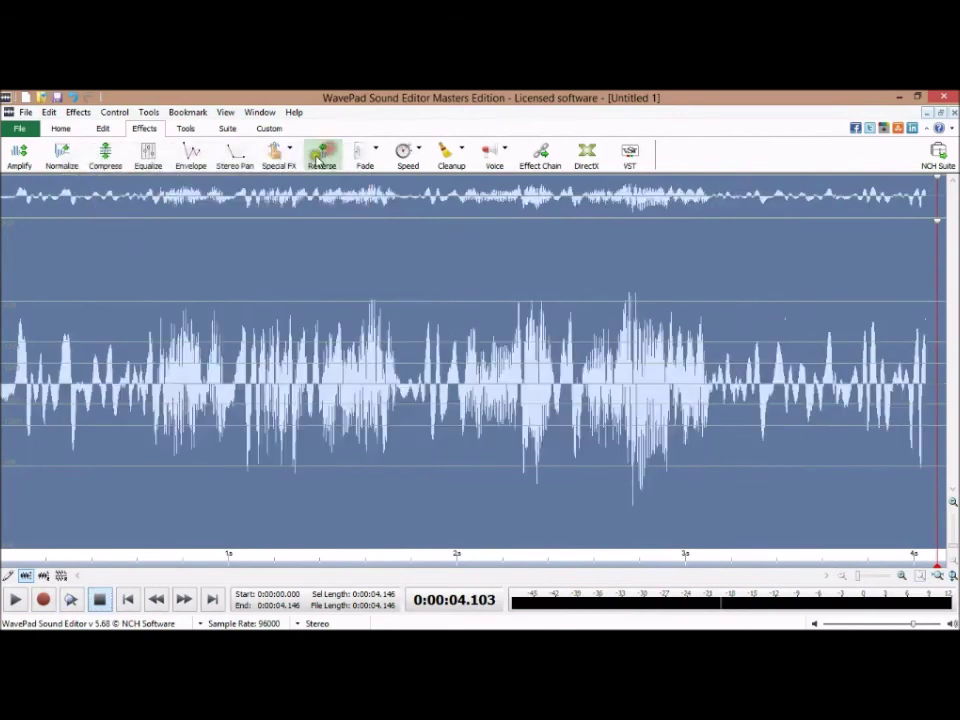
# Listen to the reversed recording and reverse the whole clip again to restore its original direction
pyautogui.click(20, 599)
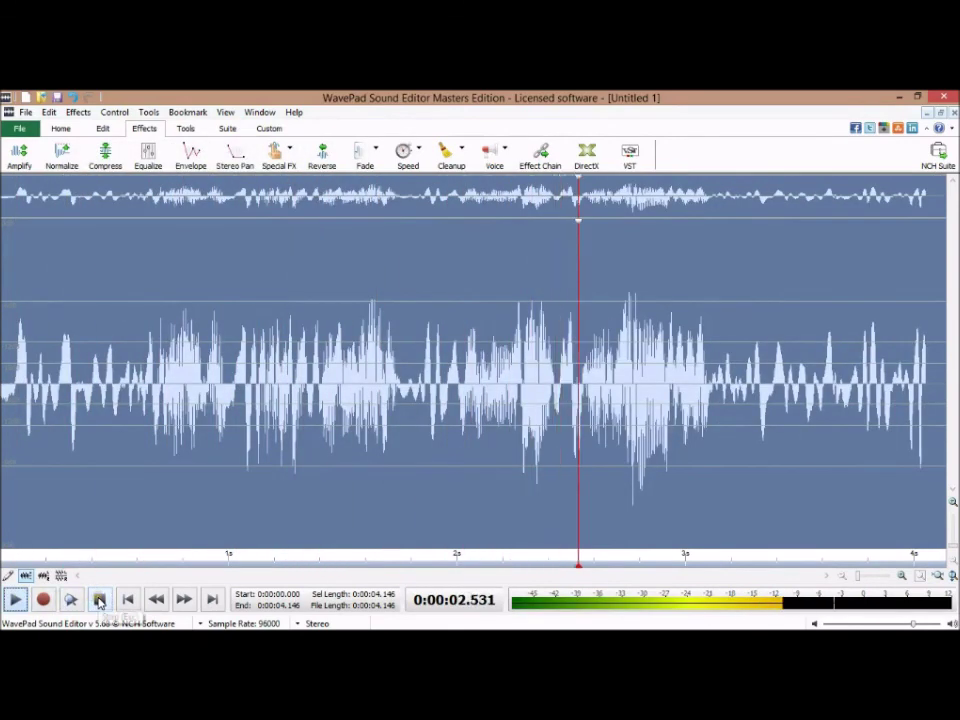
pyautogui.click(99, 600)
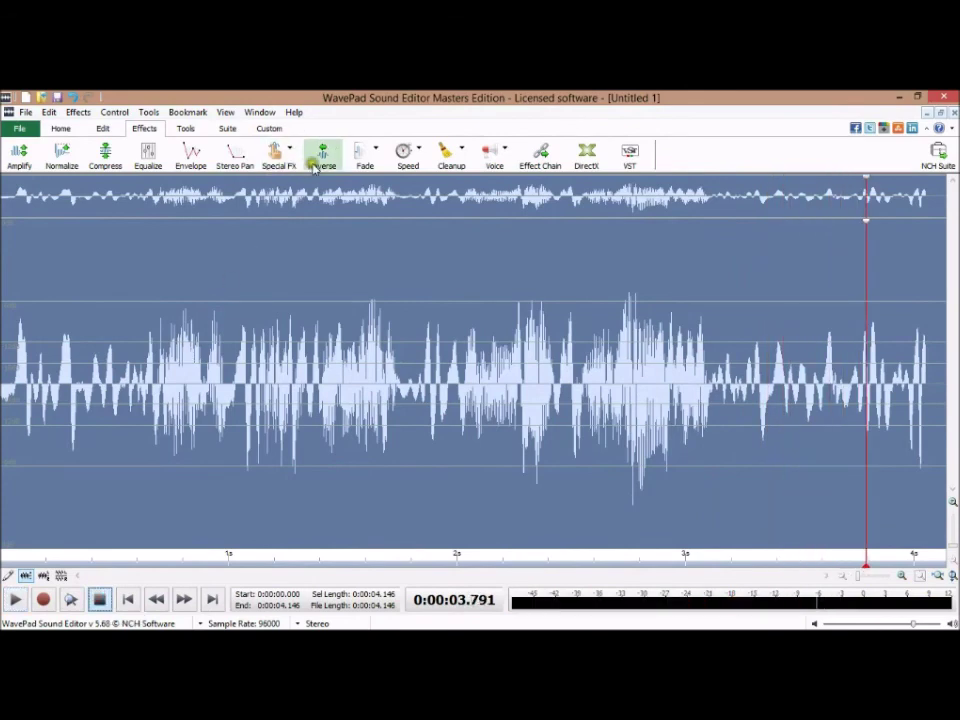
pyautogui.click(322, 152)
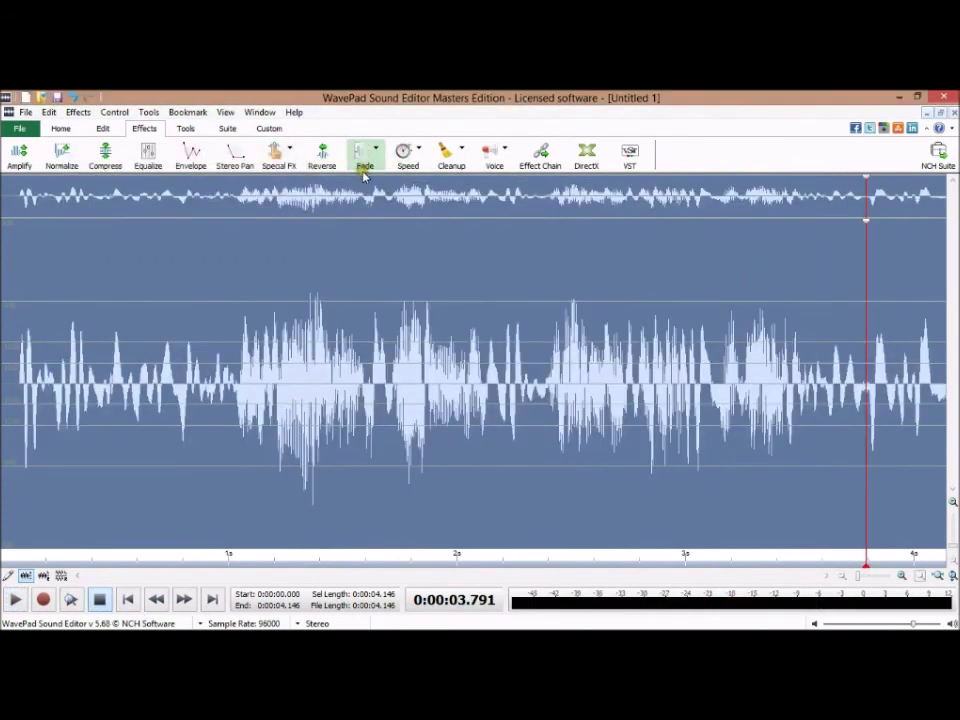
# Slow the whole clip with a speed change to a resultant duration of 22 seconds and listen to it
pyautogui.click(405, 152)
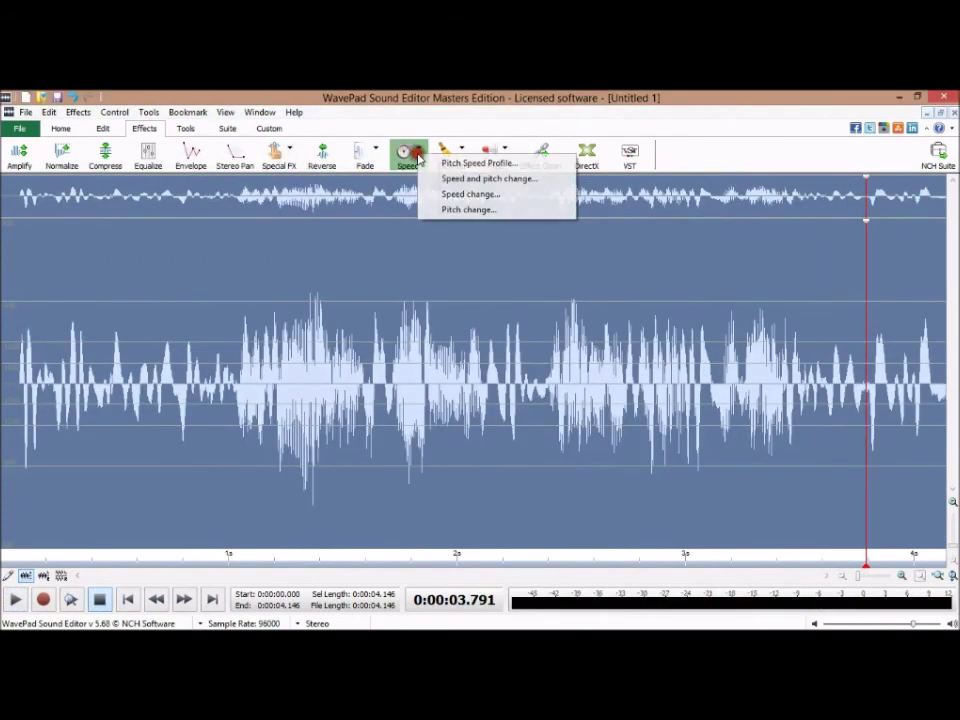
pyautogui.click(448, 196)
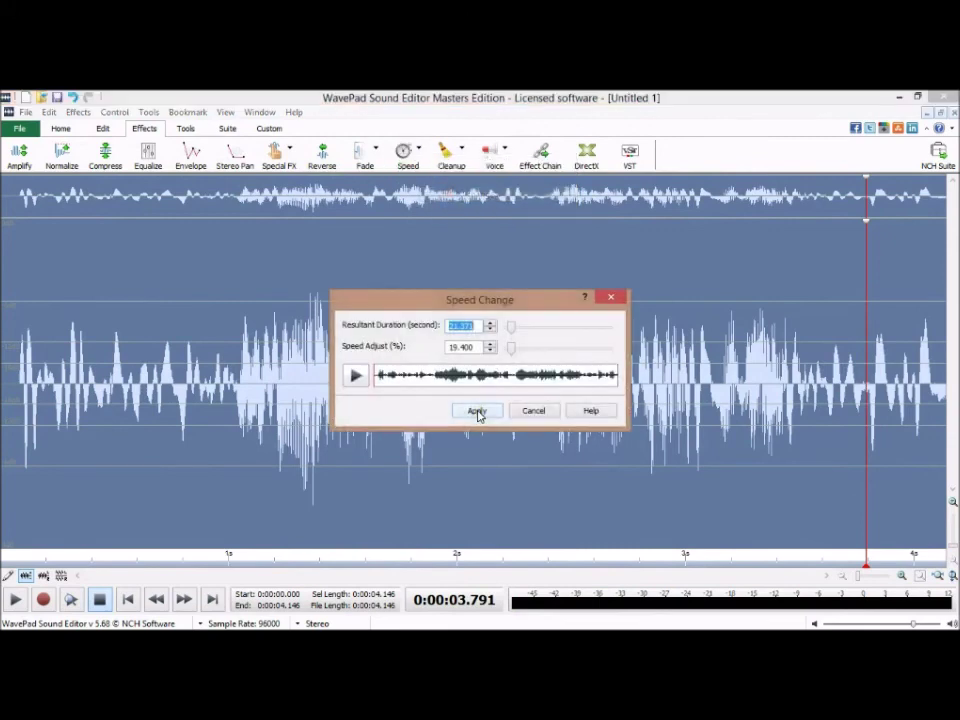
pyautogui.write('22')
pyautogui.click(477, 412)
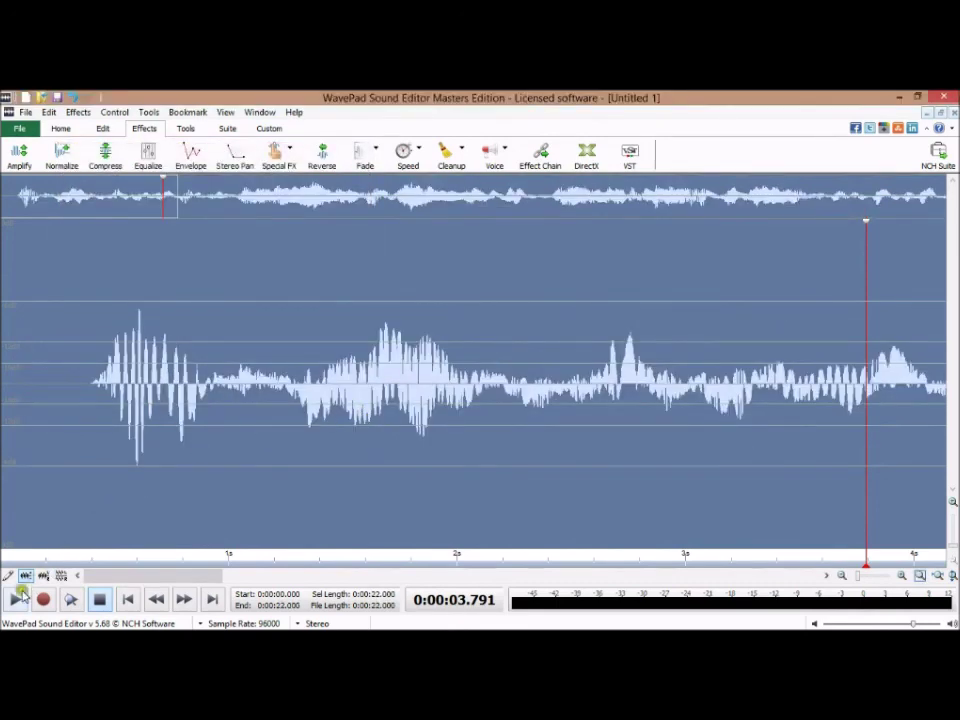
pyautogui.click(15, 601)
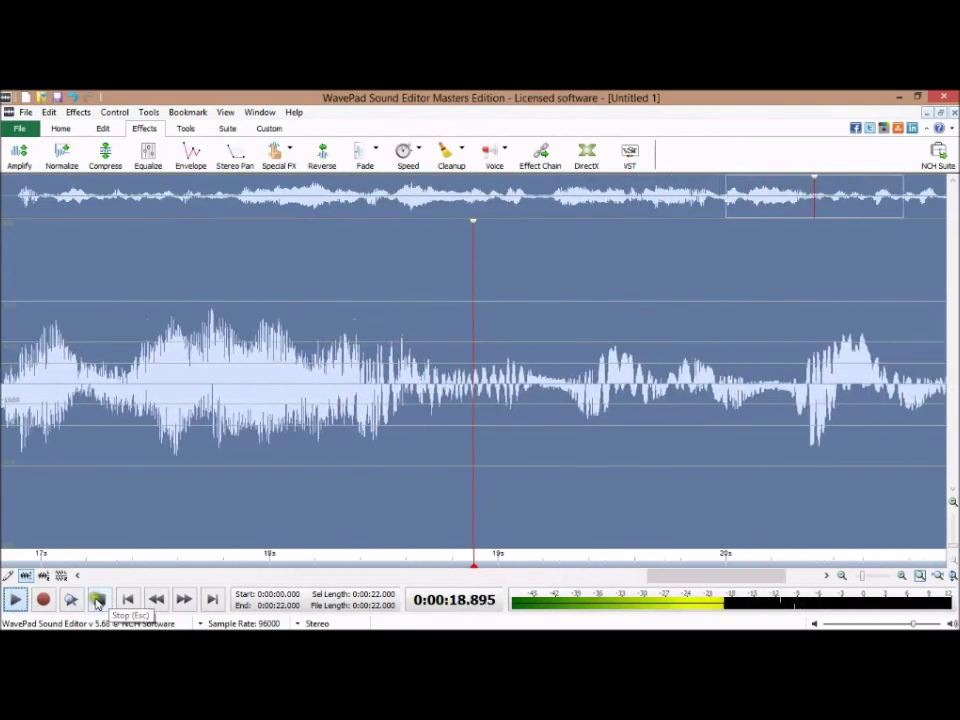
pyautogui.click(99, 599)
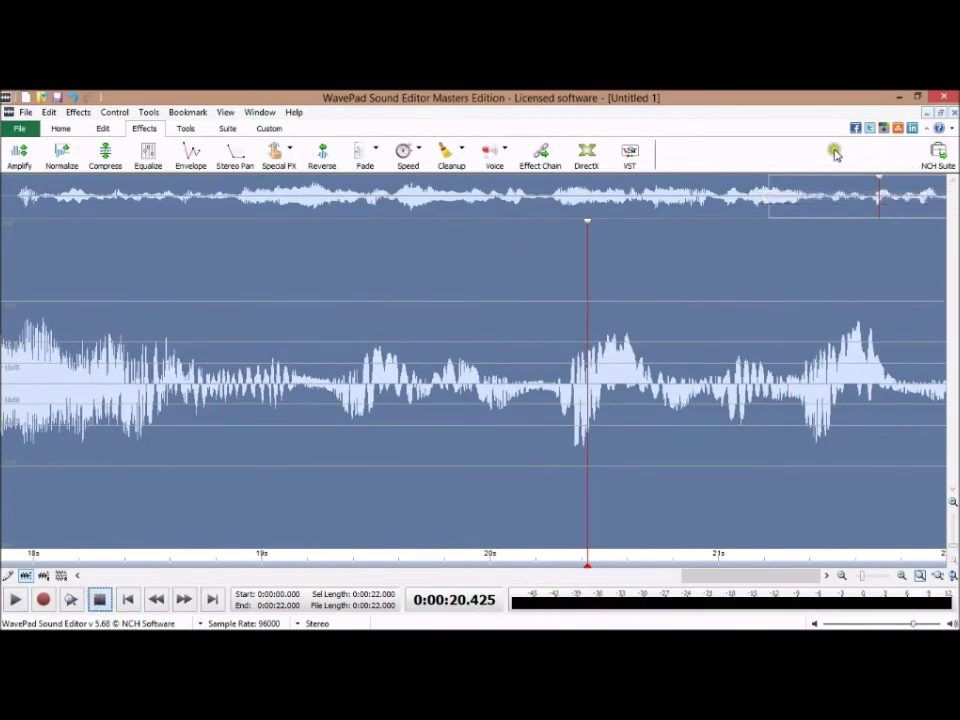
# Close the sound editor without saving the changes to the untitled recording
pyautogui.click(941, 96)
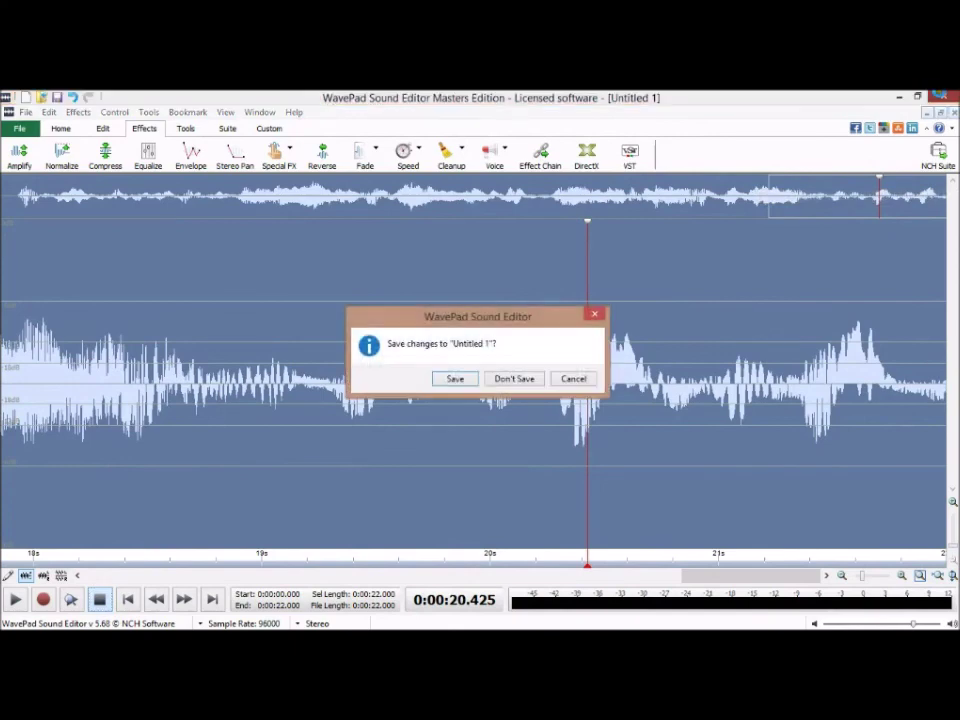
pyautogui.click(512, 384)
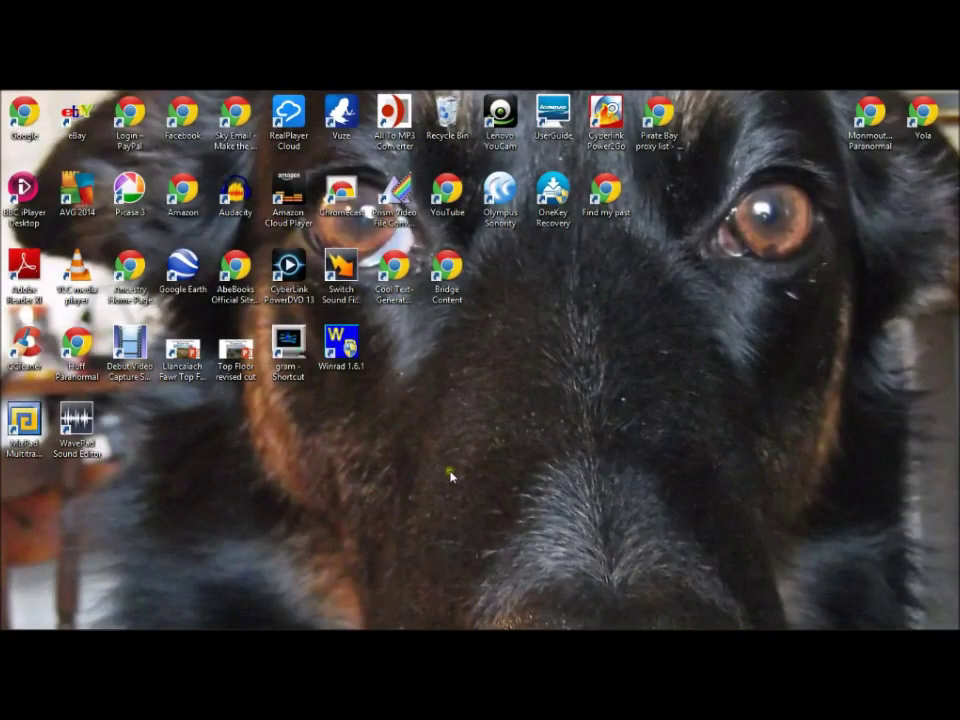
pyautogui.rightClick(452, 429)
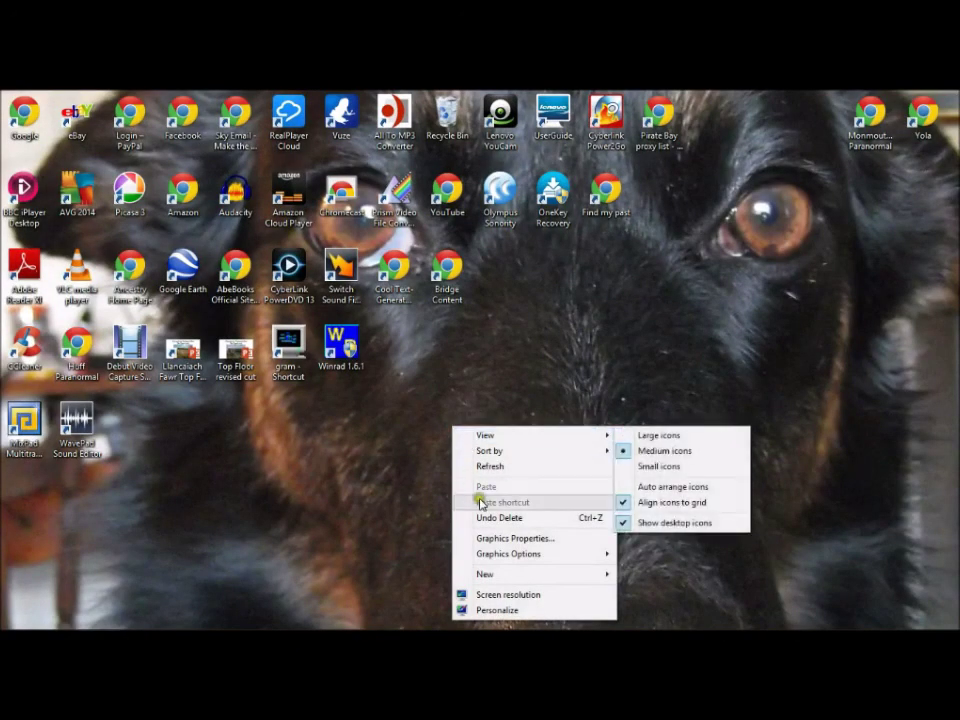
pyautogui.click(410, 525)
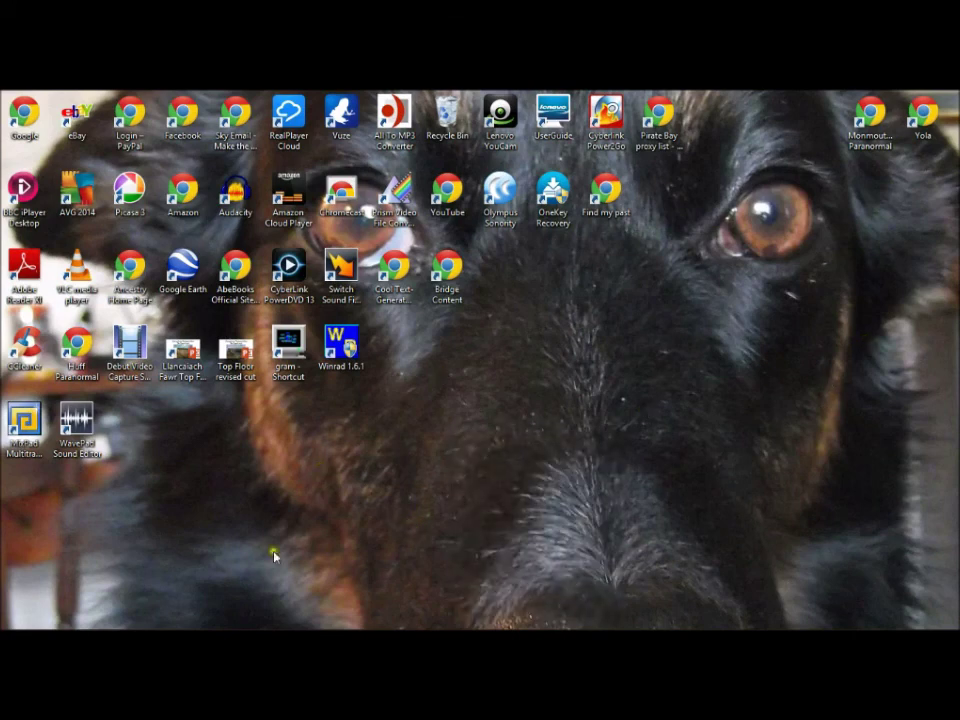
pyautogui.click(101, 619)
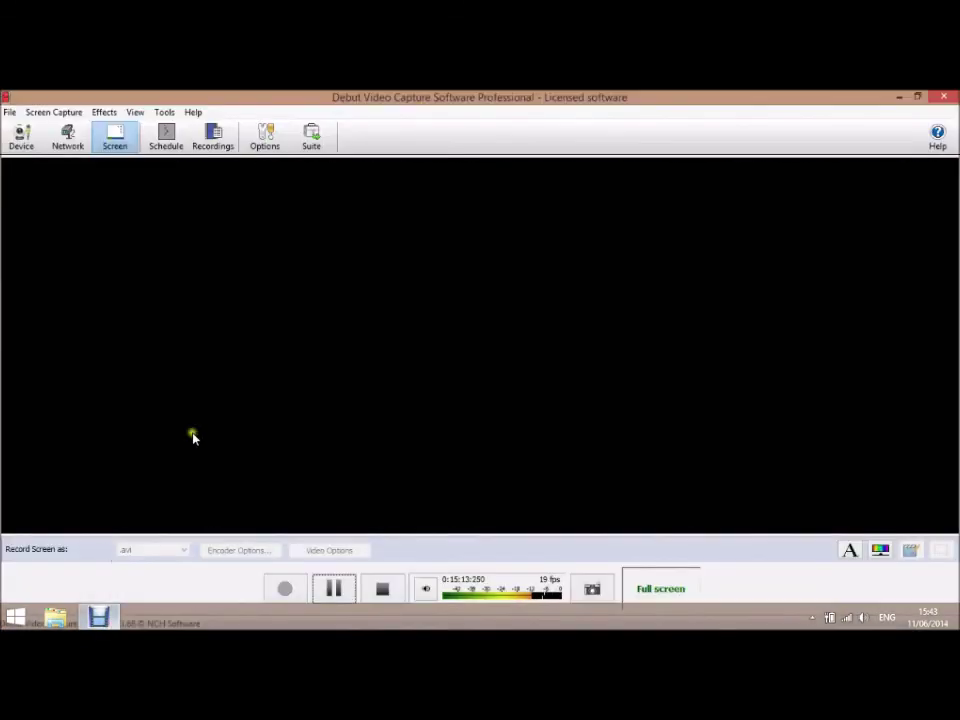